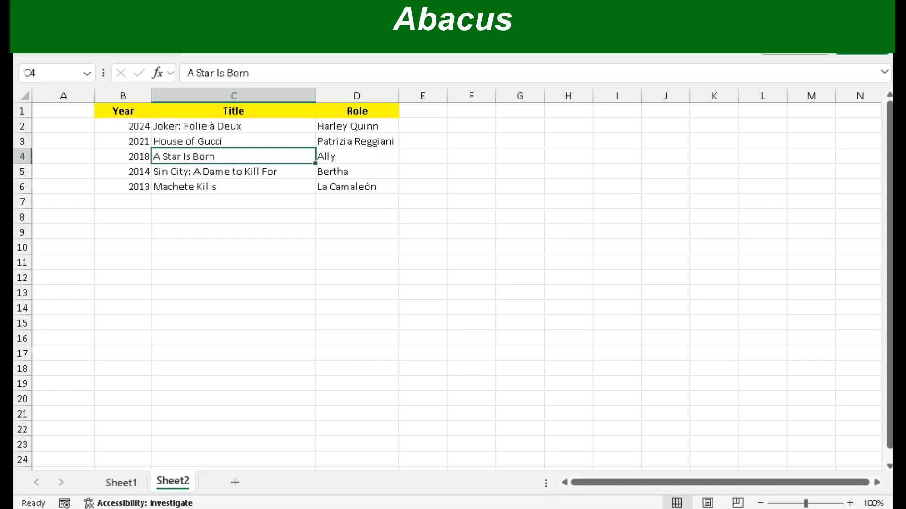
Step: Select the whole Role column starting from cell D4, and select it again starting from cell D5
{"action": "key", "text": "Right"}
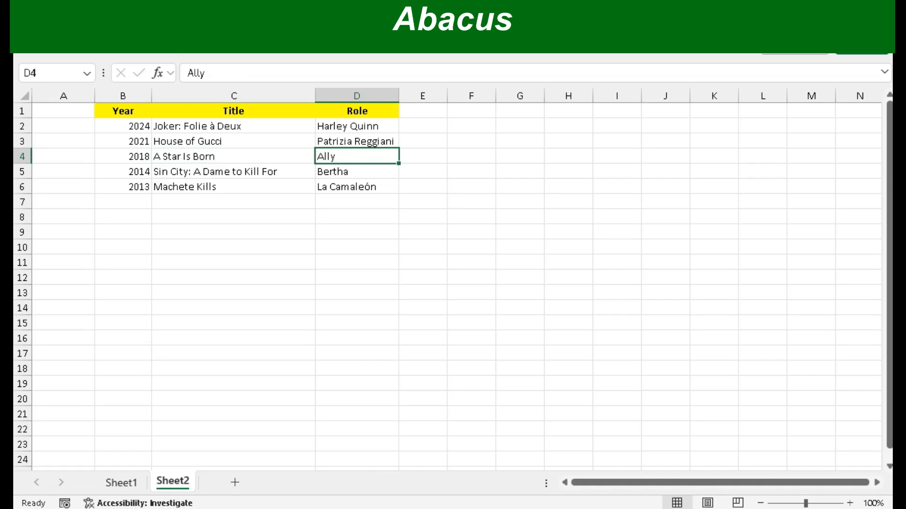
{"action": "key", "text": "ctrl+space"}
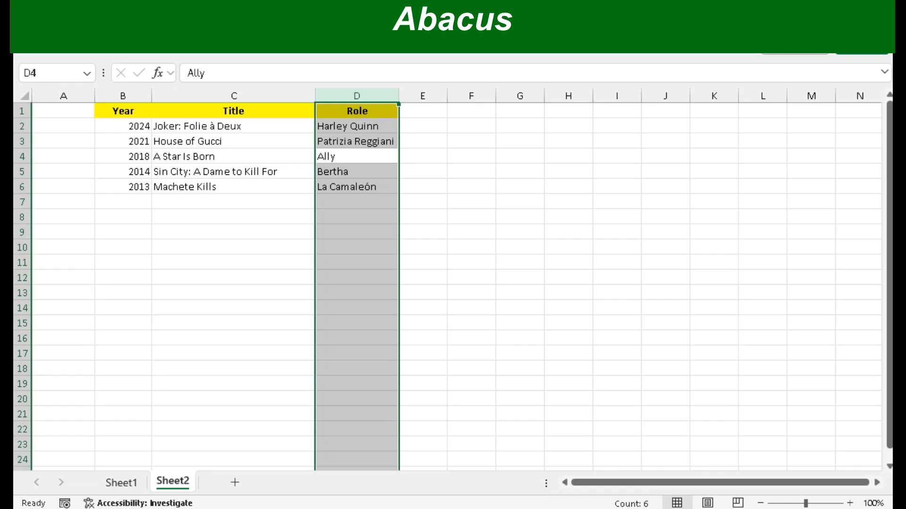
{"action": "key", "text": "Down"}
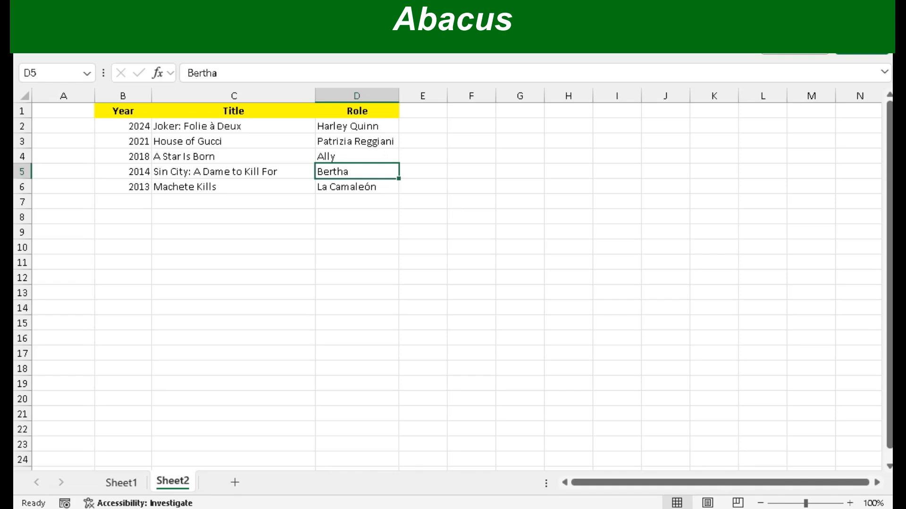
{"action": "key", "text": "ctrl+space"}
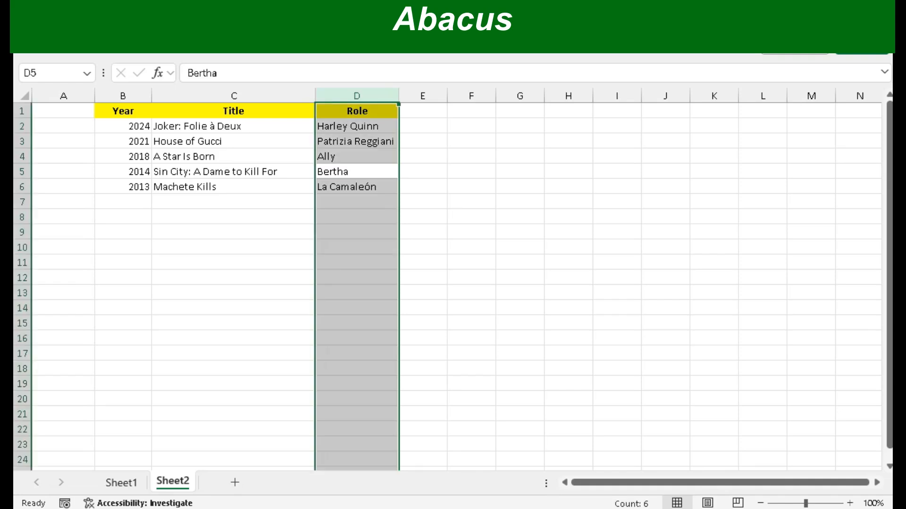
Step: Widen the Role column selection over Title and out through column F, and reduce it to the Role column alone
{"action": "key", "text": "shift+Left"}
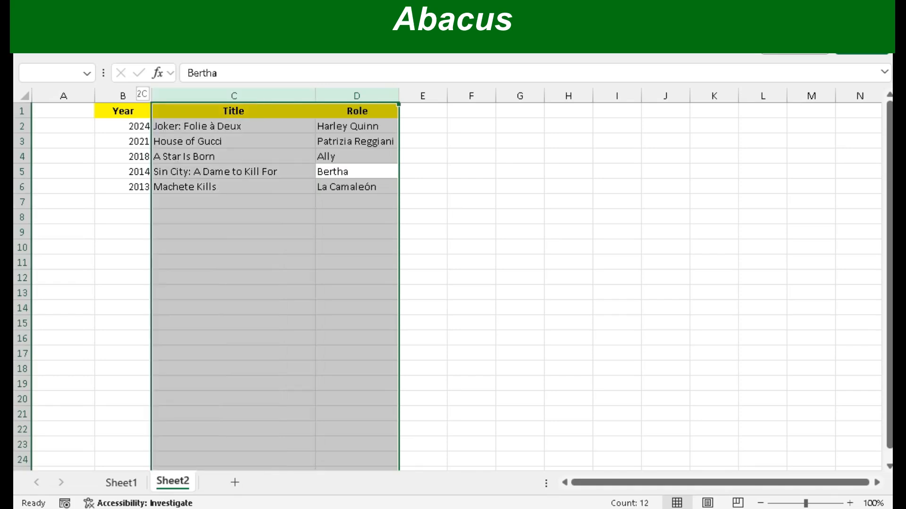
{"action": "key", "text": "shift+Right"}
{"action": "key", "text": "shift+Right"}
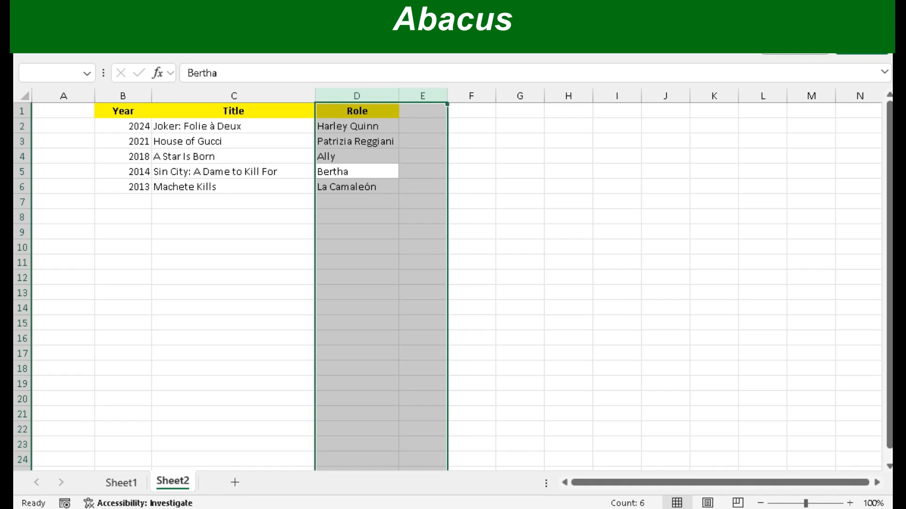
{"action": "key", "text": "shift+Right"}
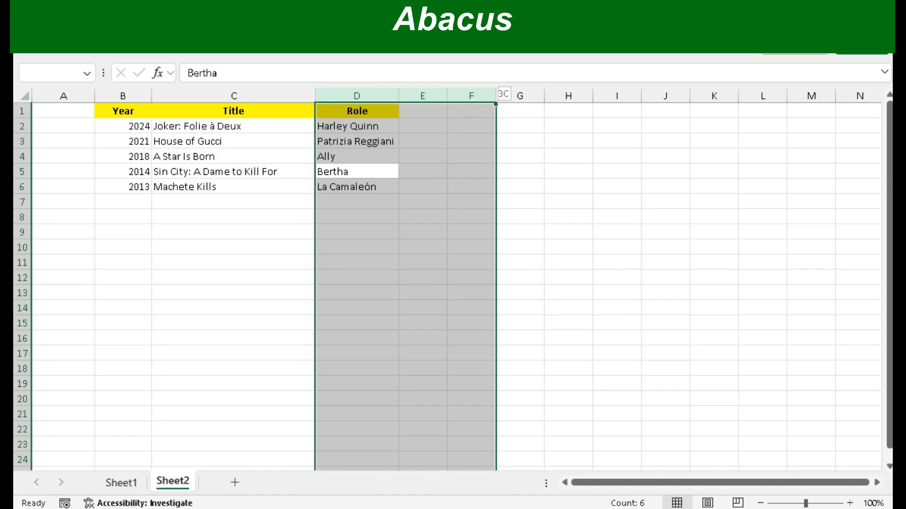
{"action": "key", "text": "shift+Left"}
{"action": "key", "text": "shift+Left"}
{"action": "key", "text": "shift+Left"}
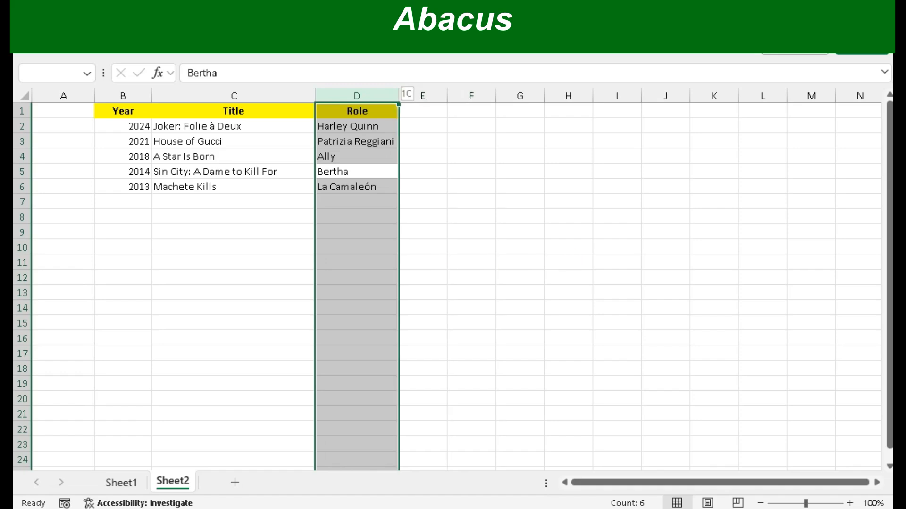
Step: Widen the selection from Role back to column A, narrow it to the Title and Role columns, and deselect
{"action": "key", "text": "shift+Left"}
{"action": "key", "text": "shift+Left"}
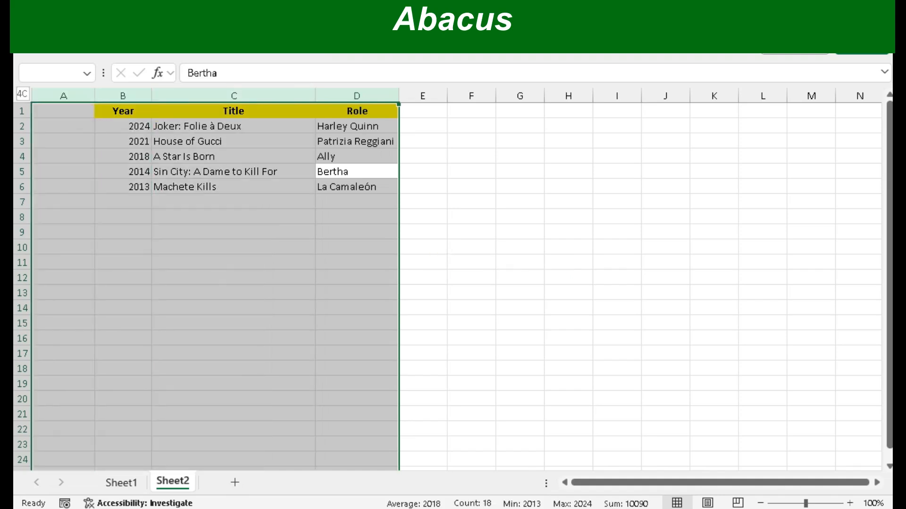
{"action": "key", "text": "shift+Right"}
{"action": "key", "text": "shift+Right"}
{"action": "key", "text": "shift+Right"}
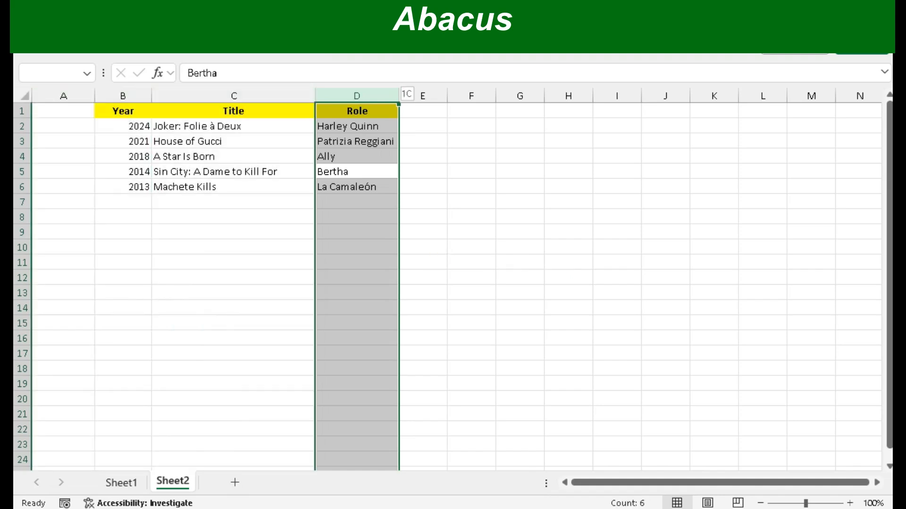
{"action": "key", "text": "shift+Left"}
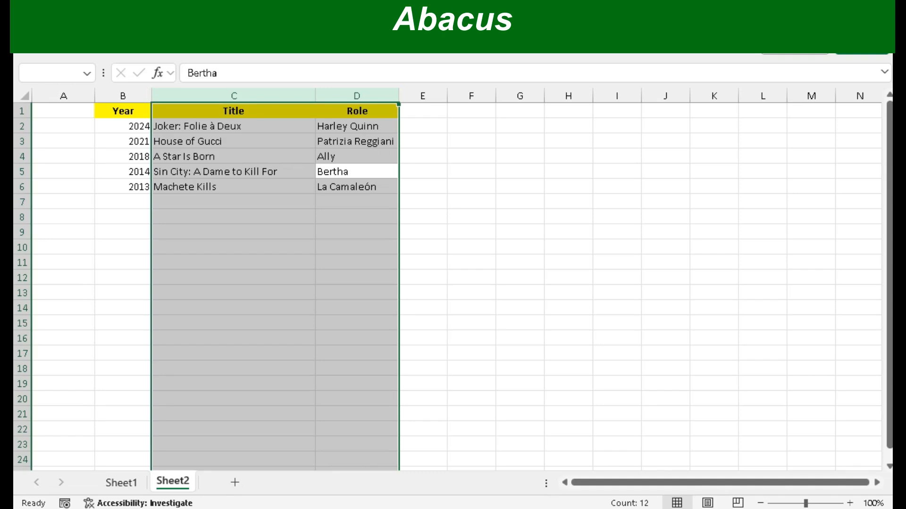
{"action": "key", "text": "Right"}
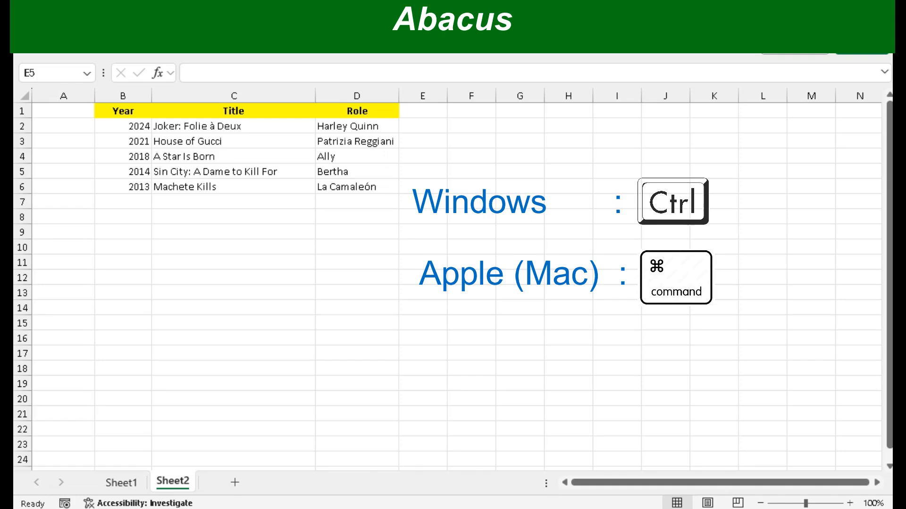
Step: Insert a blank column between the Title and Role columns
{"action": "left_click", "coordinate": [422, 171]}
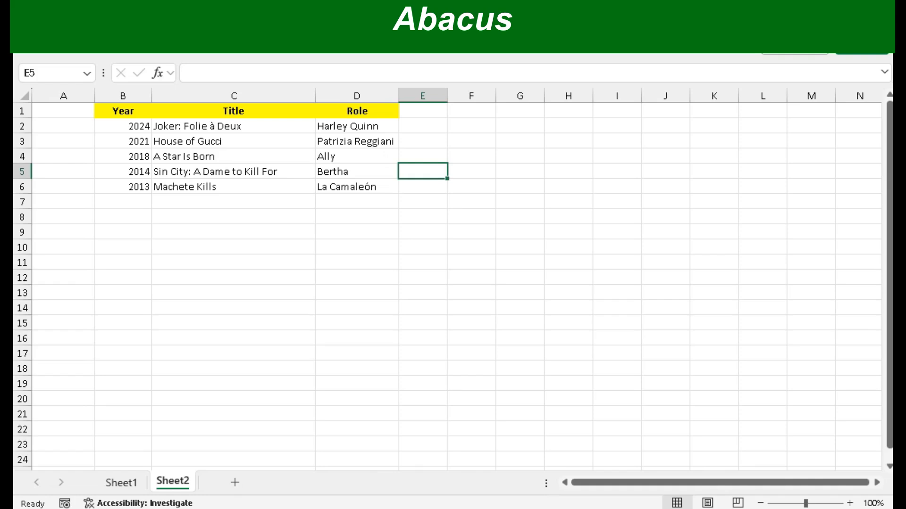
{"action": "left_click", "coordinate": [357, 157]}
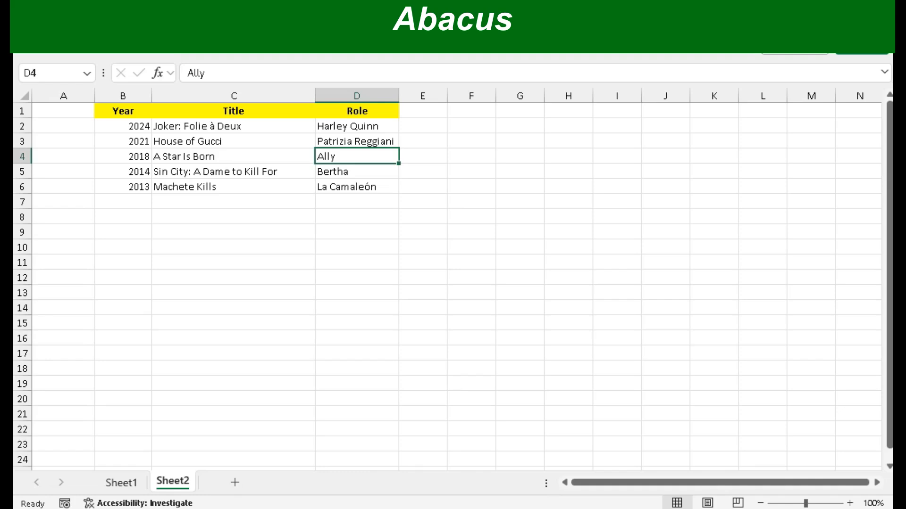
{"action": "key", "text": "ctrl+space"}
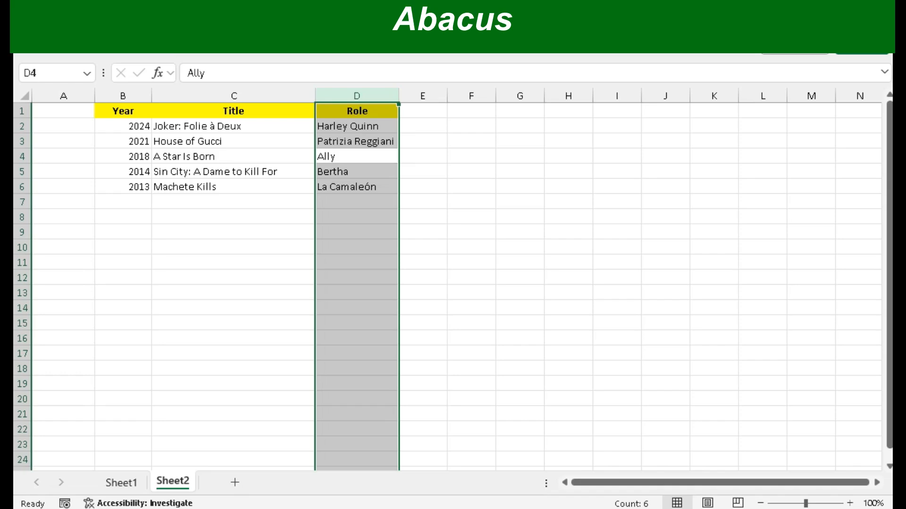
{"action": "key", "text": "ctrl+plus"}
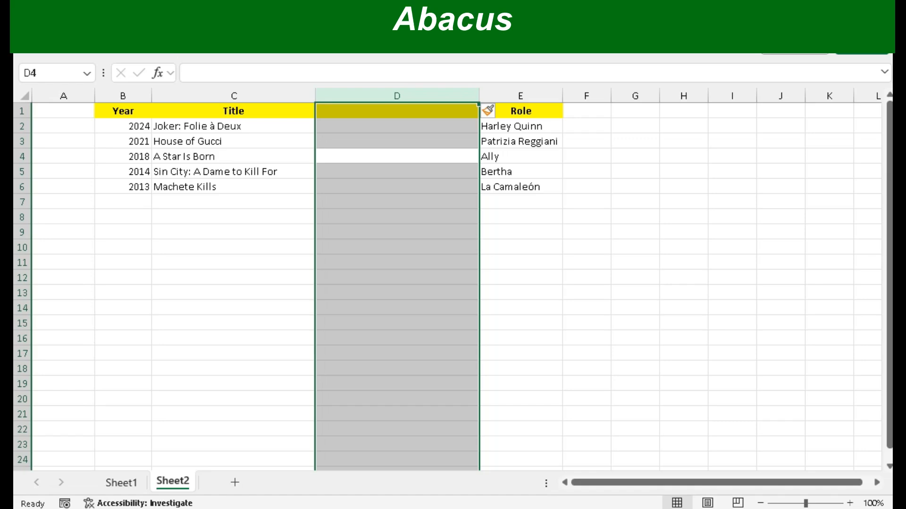
Step: Enter Director as the header of the blank column in D1
{"action": "key", "text": "Up"}
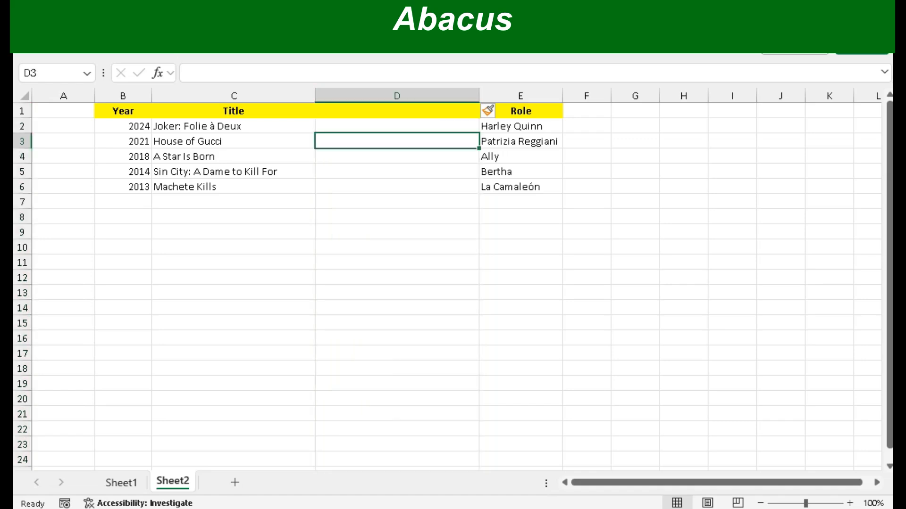
{"action": "key", "text": "Up"}
{"action": "key", "text": "Up"}
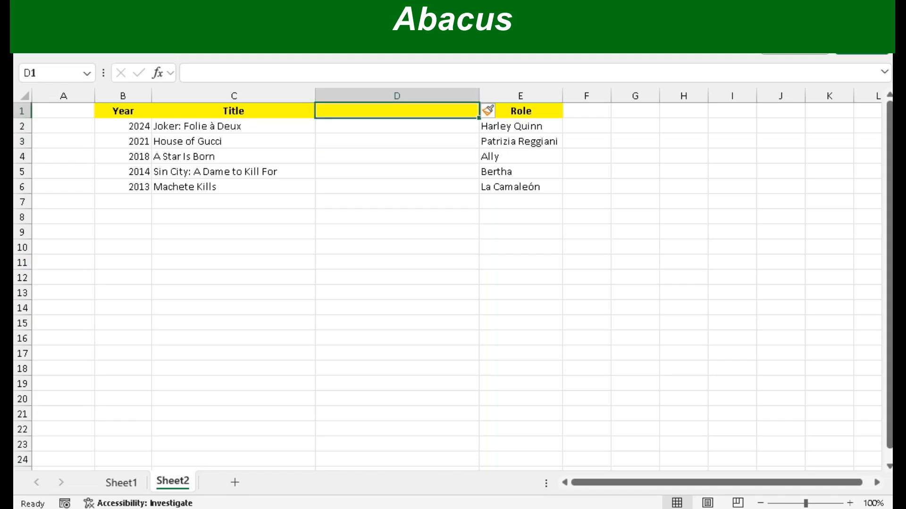
{"action": "type", "text": "Directgo"}
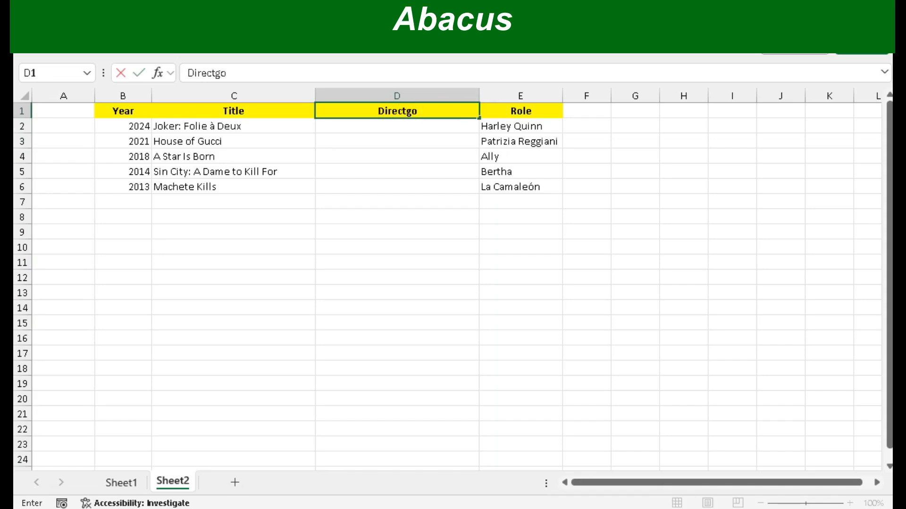
{"action": "key", "text": "BackSpace"}
{"action": "key", "text": "BackSpace"}
{"action": "type", "text": "or"}
{"action": "key", "text": "Return"}
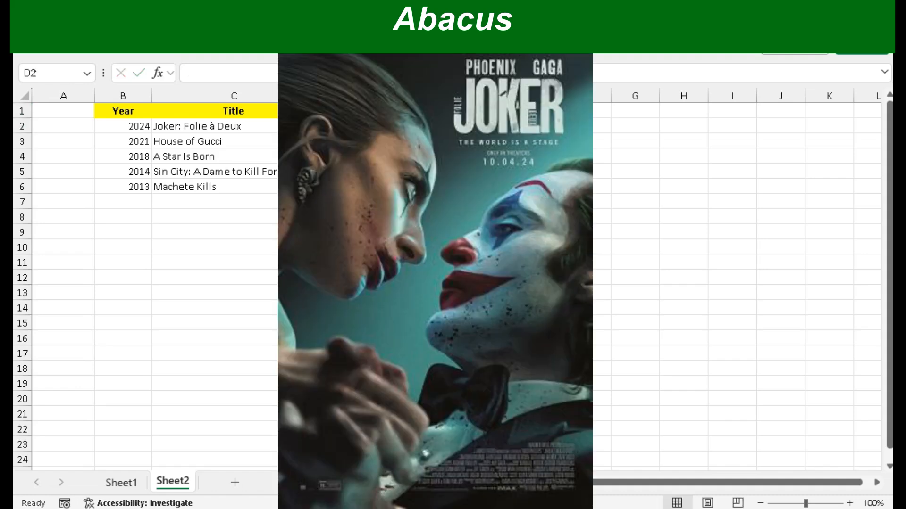
Step: Enter Todd Phillips as director of Joker: Folie à Deux and Ridley Scott as director of House of Gucci
{"action": "type", "text": "Todd Phill"}
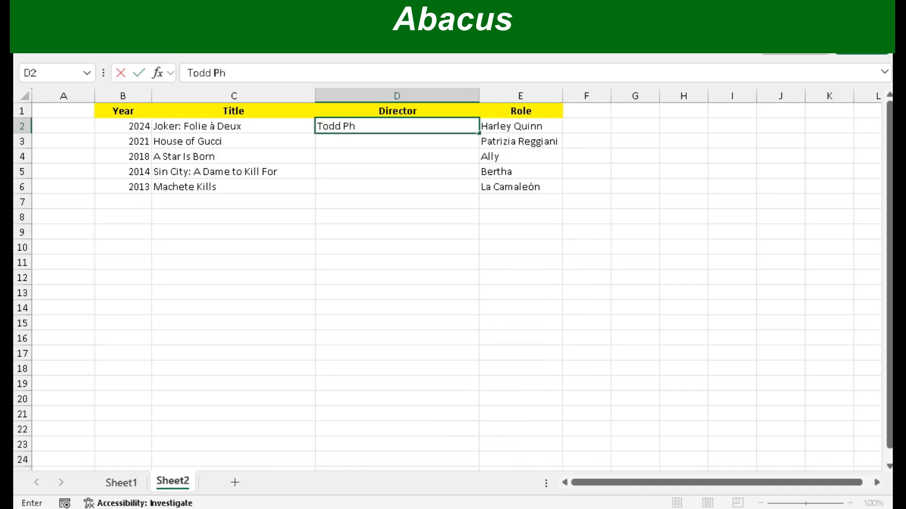
{"action": "type", "text": "ps"}
{"action": "key", "text": "Return"}
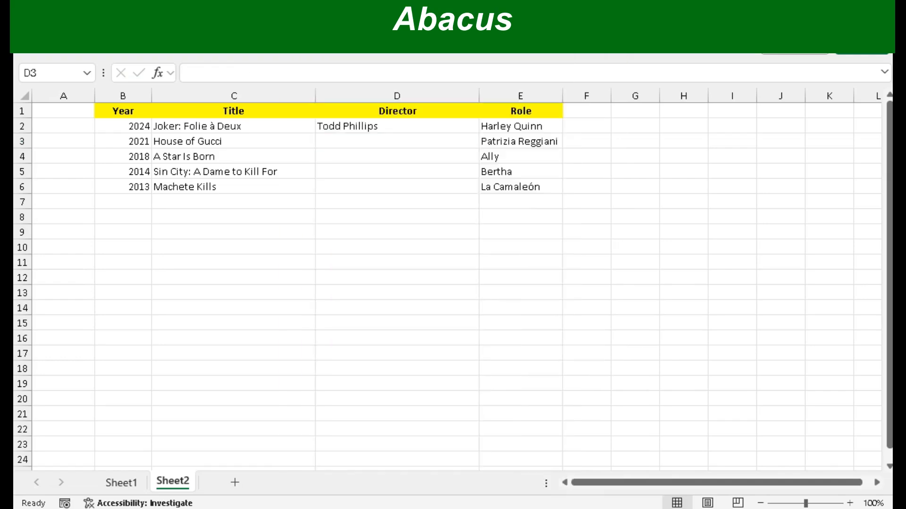
{"action": "left_click", "coordinate": [396, 141]}
{"action": "type", "text": "Ridley Scott"}
{"action": "key", "text": "Return"}
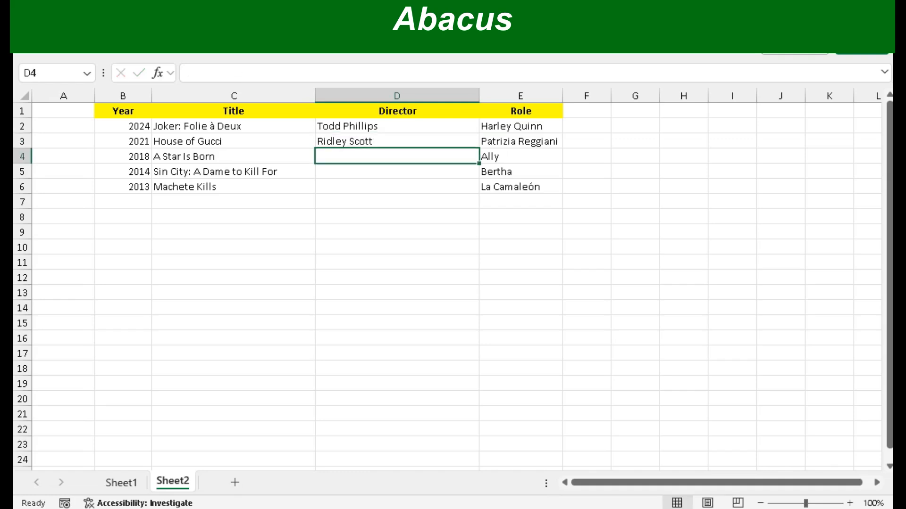
Step: Insert four blank columns between the Title and Director columns
{"action": "key", "text": "ctrl+space"}
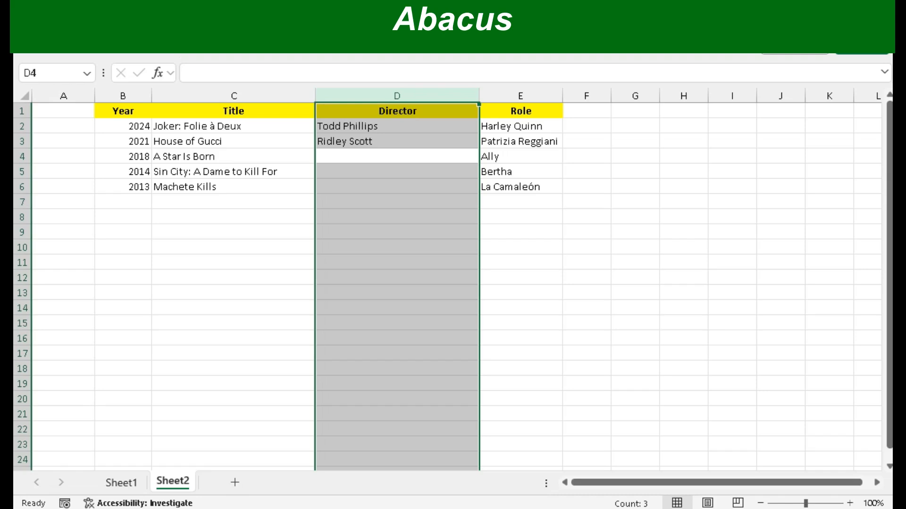
{"action": "key", "text": "ctrl+shift+equal"}
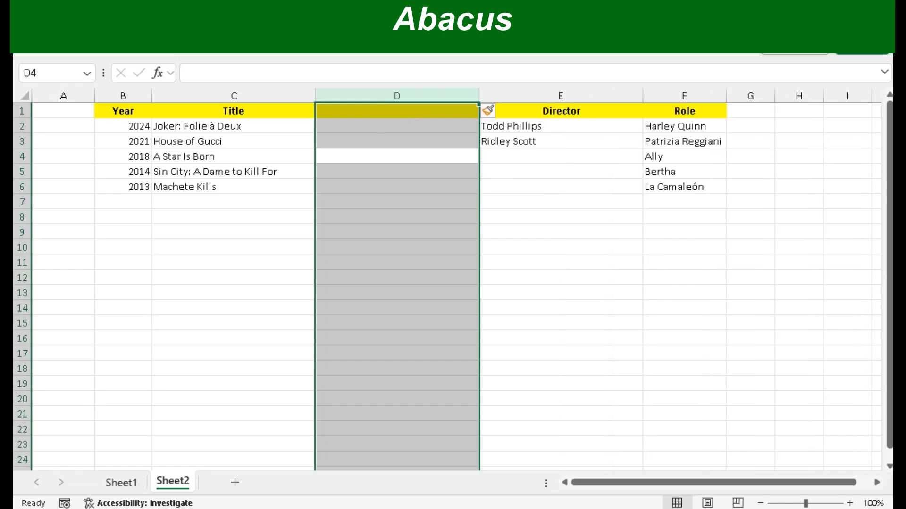
{"action": "key", "text": "ctrl+shift+equal"}
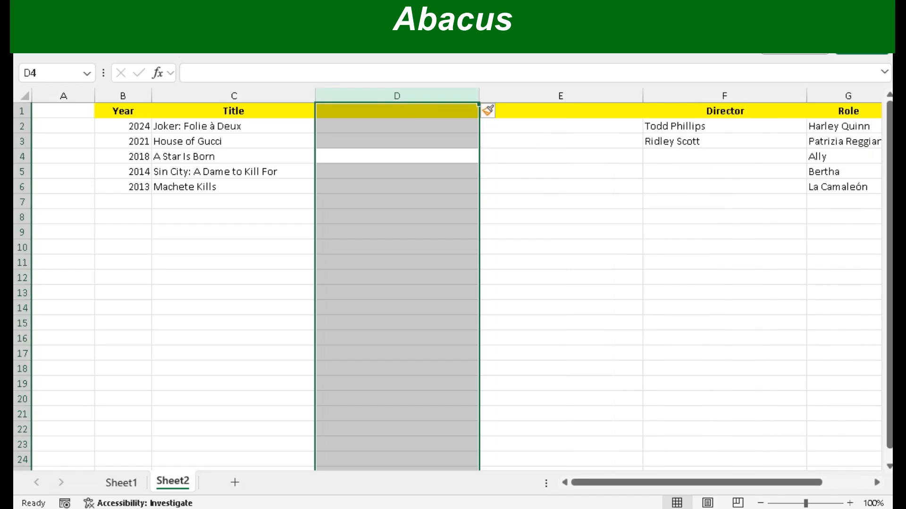
{"action": "key", "text": "ctrl+shift+equal"}
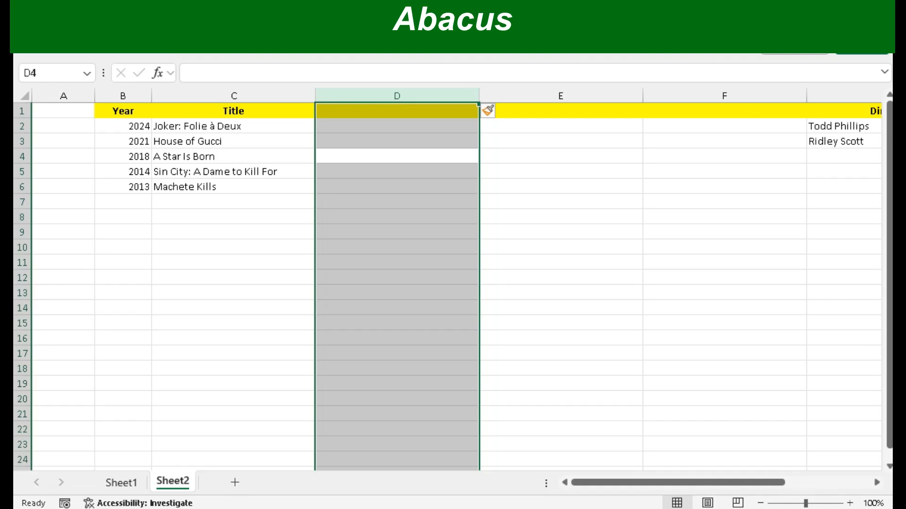
{"action": "key", "text": "ctrl+shift+equal"}
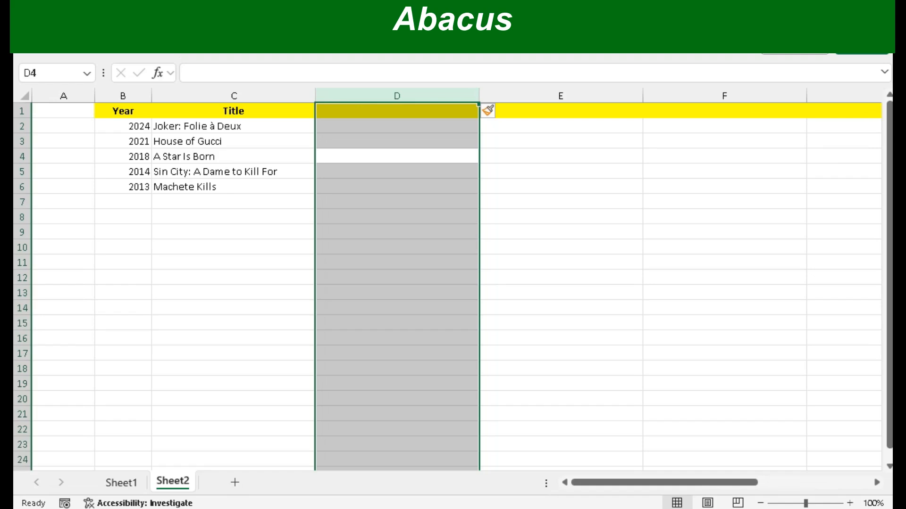
Step: Clear the contents of the entire Director column in column H, and undo the clearing
{"action": "scroll", "coordinate": [456, 280], "scroll_direction": "right", "scroll_amount": 3}
{"action": "scroll", "coordinate": [456, 279], "scroll_direction": "right", "scroll_amount": 2}
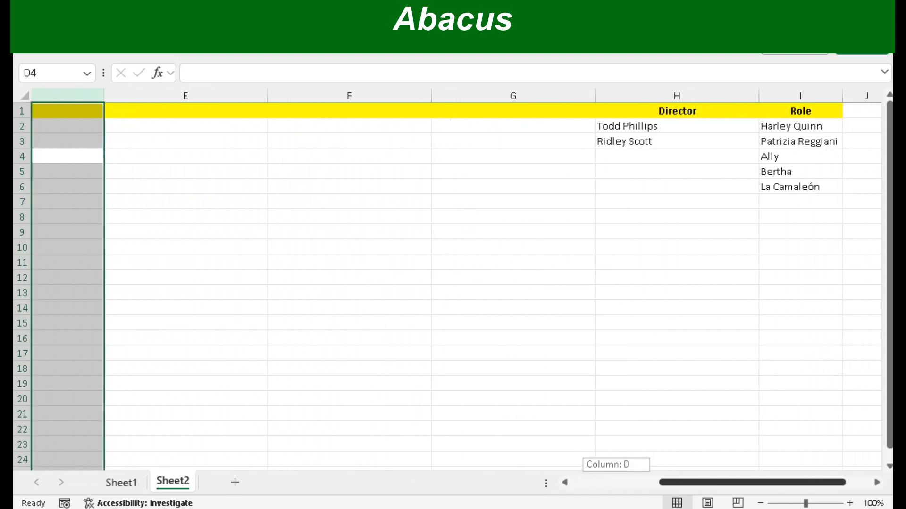
{"action": "scroll", "coordinate": [456, 279], "scroll_direction": "right", "scroll_amount": 1}
{"action": "scroll", "coordinate": [456, 279], "scroll_direction": "left", "scroll_amount": 5}
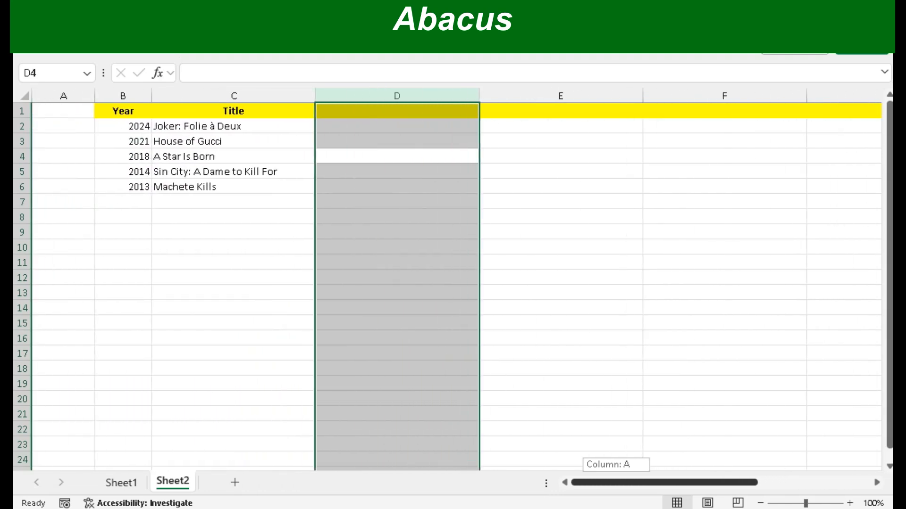
{"action": "scroll", "coordinate": [456, 279], "scroll_direction": "right", "scroll_amount": 4}
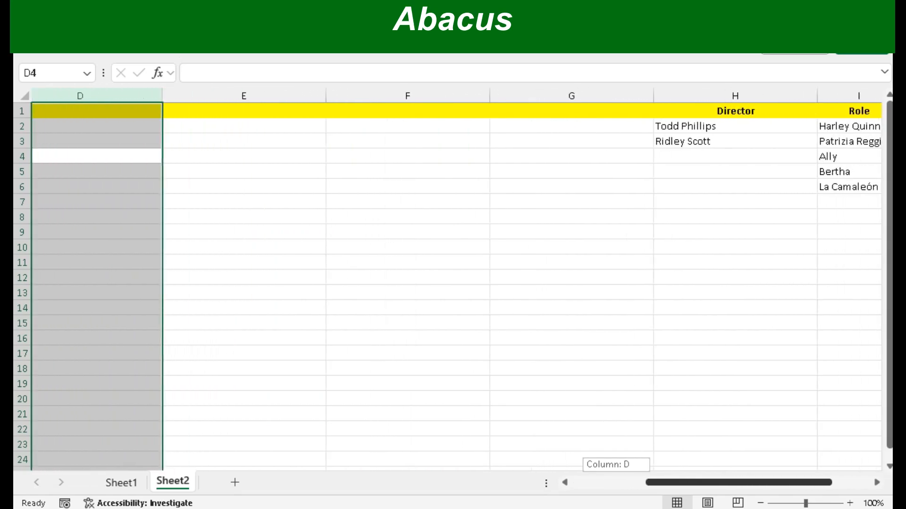
{"action": "left_click_drag", "start_coordinate": [766, 482], "coordinate": [767, 483]}
{"action": "left_click", "coordinate": [616, 156]}
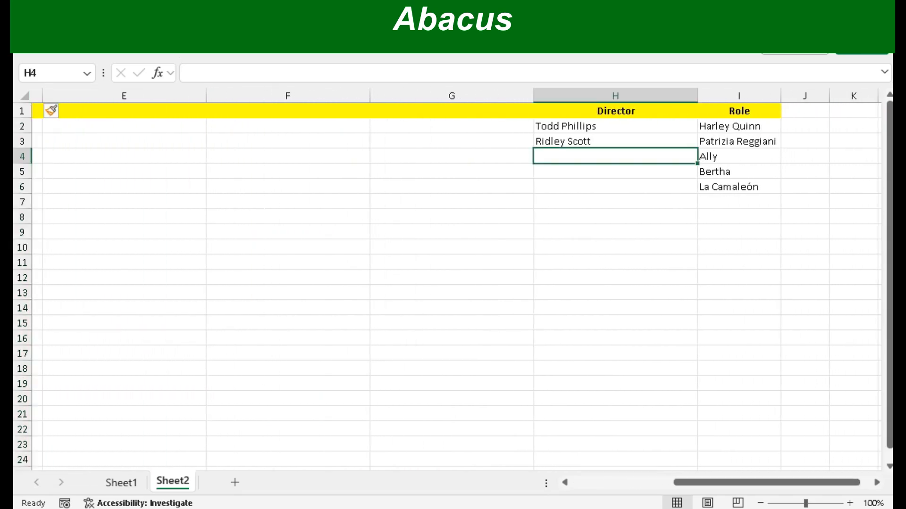
{"action": "key", "text": "ctrl+space"}
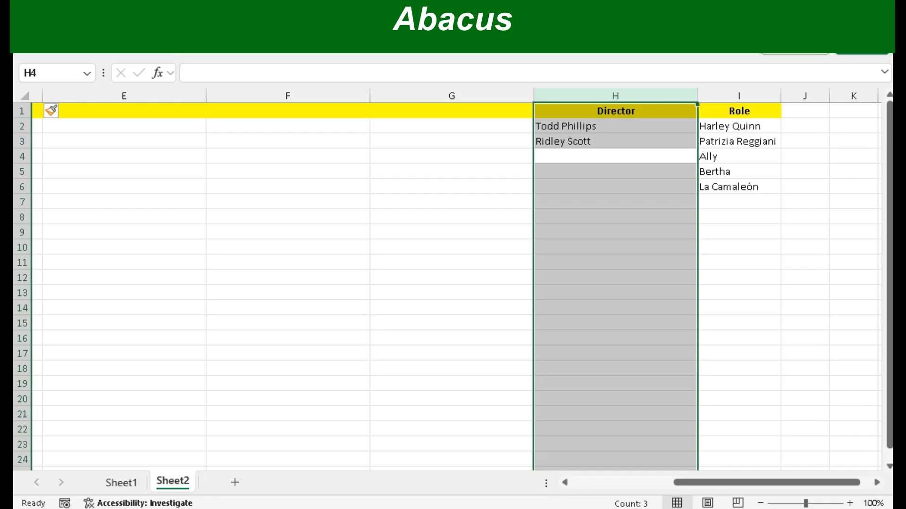
{"action": "key", "text": "Delete"}
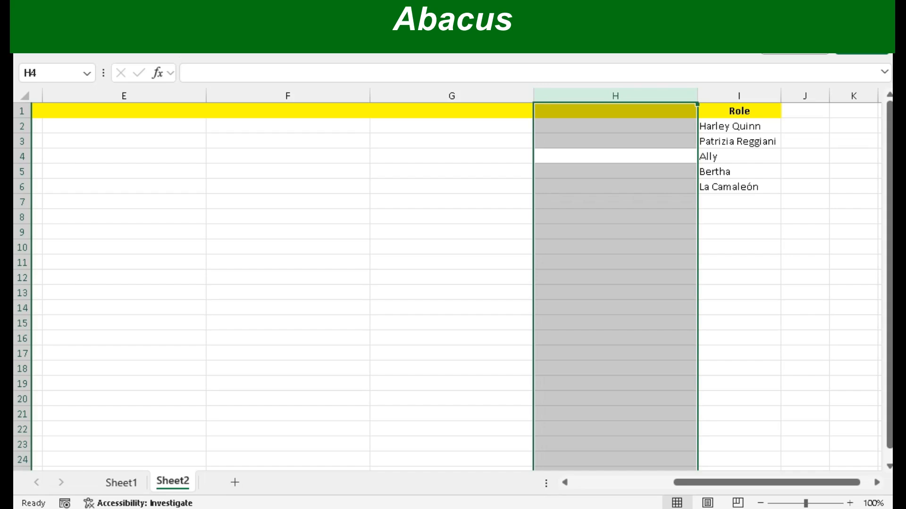
{"action": "key", "text": "ctrl+z"}
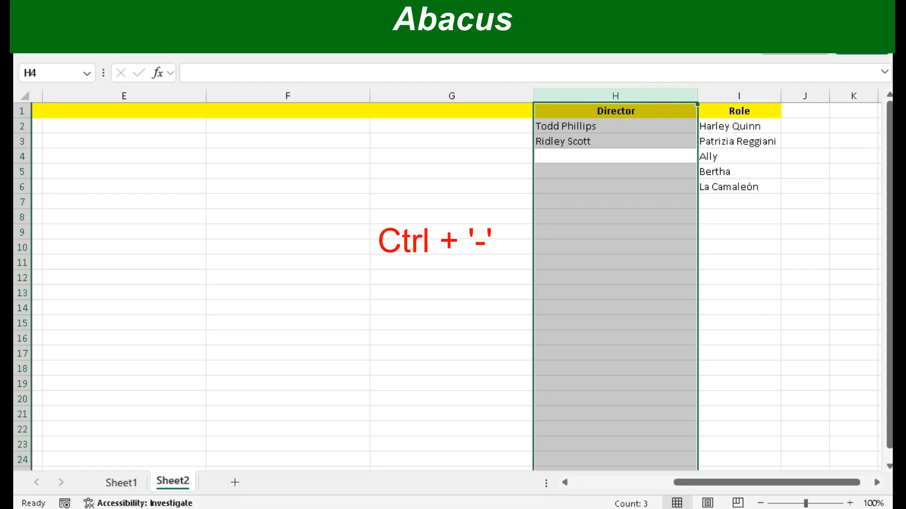
Step: Delete the entire Director column in column H
{"action": "key", "text": "ctrl+minus"}
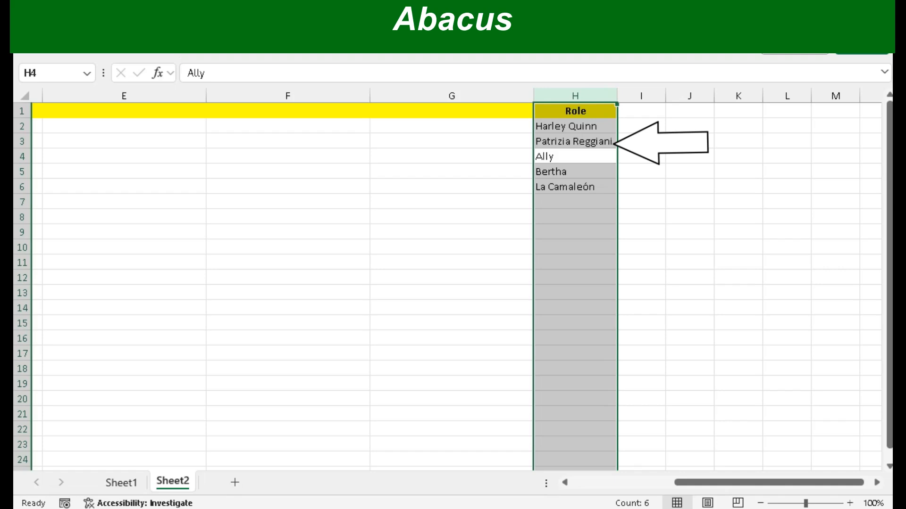
{"action": "key", "text": "Down"}
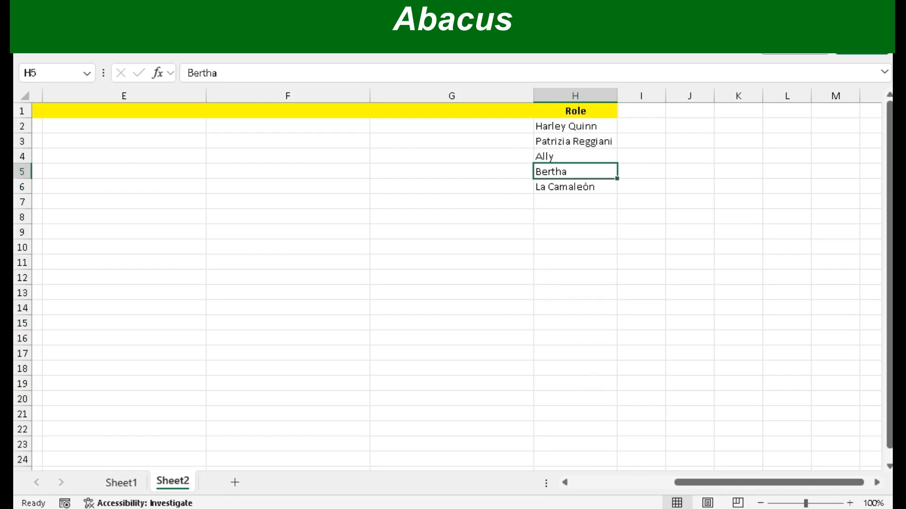
Step: Delete the four blank columns D to G between the Title and Role columns
{"action": "left_click_drag", "start_coordinate": [769, 482], "coordinate": [750, 483]}
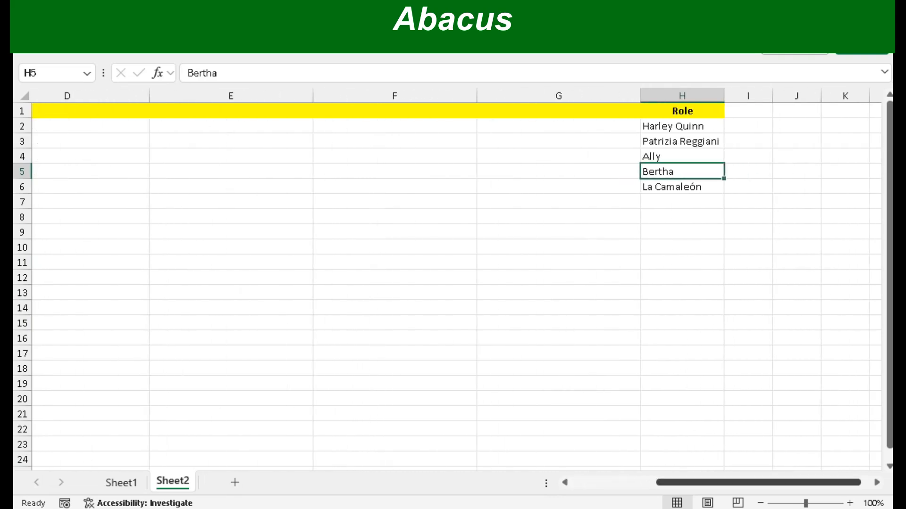
{"action": "left_click", "coordinate": [559, 156]}
{"action": "key", "text": "ctrl+space"}
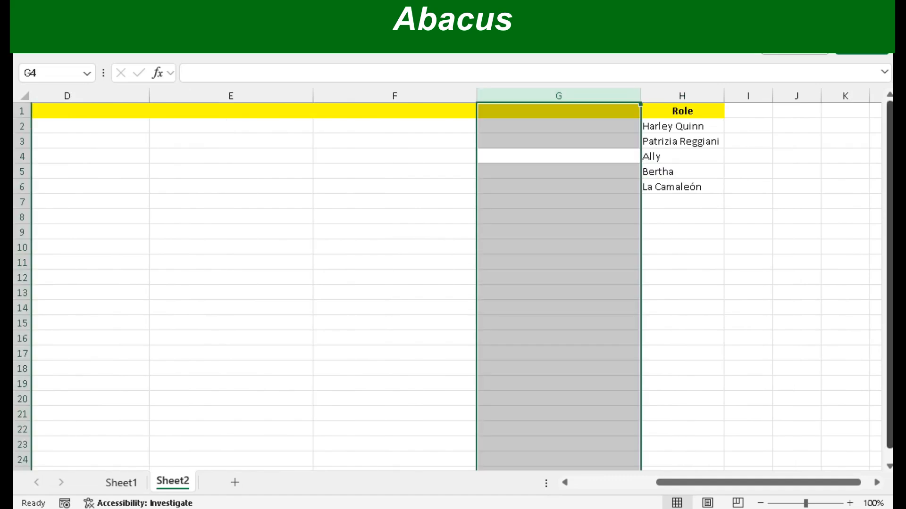
{"action": "left_click_drag", "start_coordinate": [889, 161], "coordinate": [889, 171]}
{"action": "scroll", "coordinate": [453, 286], "scroll_direction": "down", "scroll_amount": 15}
{"action": "scroll", "coordinate": [453, 286], "scroll_direction": "up", "scroll_amount": 12}
{"action": "scroll", "coordinate": [453, 286], "scroll_direction": "up", "scroll_amount": 3}
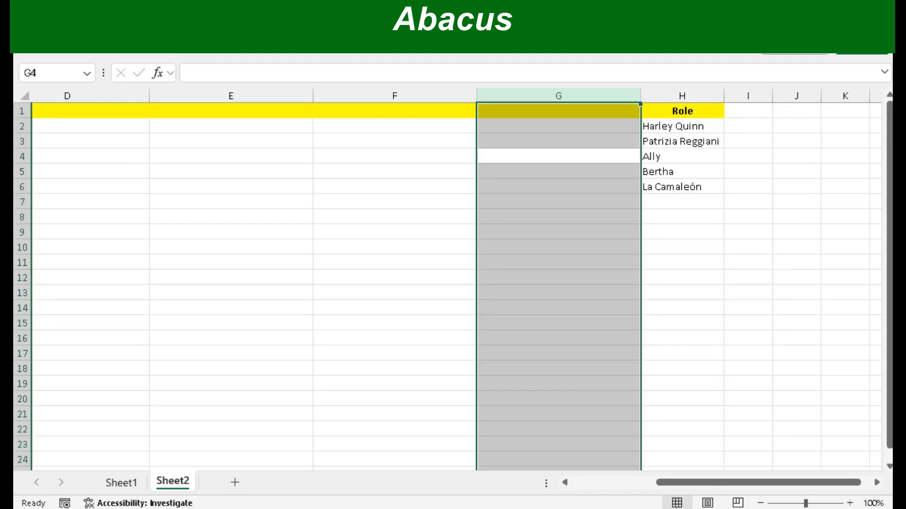
{"action": "left_click_drag", "start_coordinate": [558, 95], "coordinate": [202, 95]}
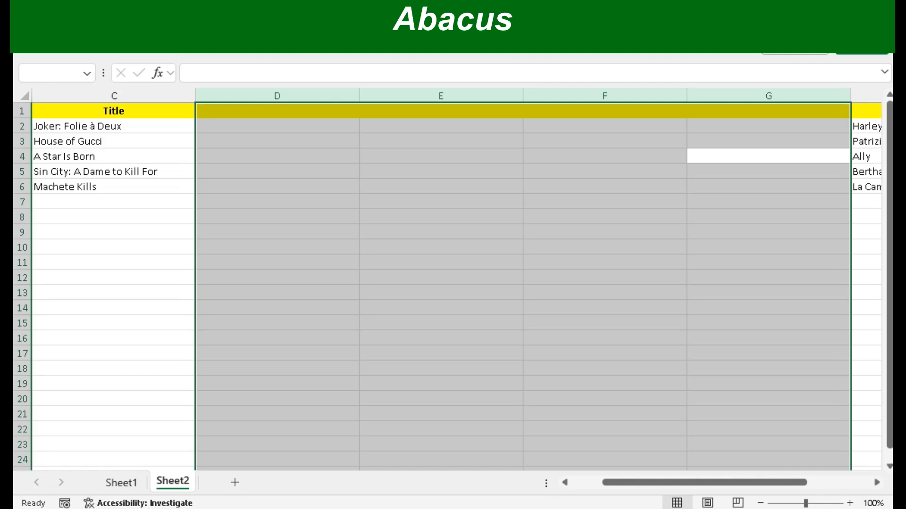
{"action": "key", "text": "ctrl+minus"}
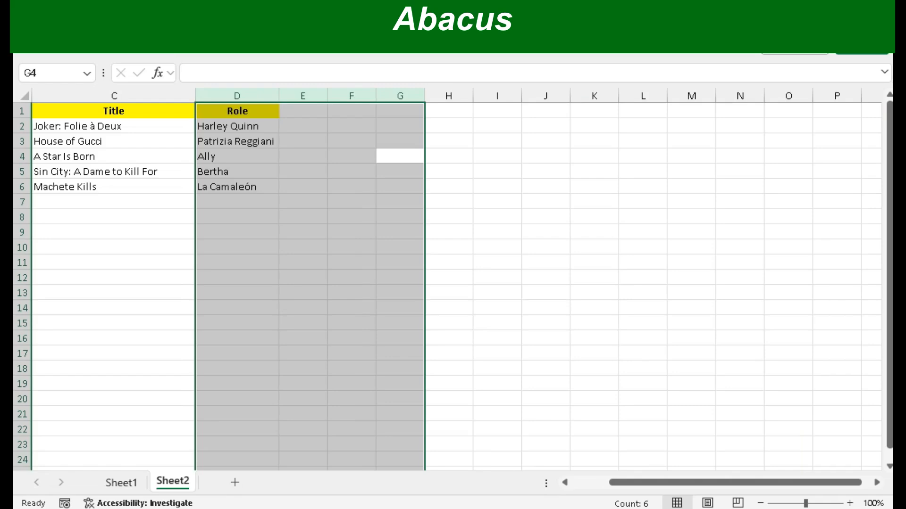
{"action": "key", "text": "Left"}
{"action": "key", "text": "Left"}
{"action": "key", "text": "Left"}
{"action": "key", "text": "Left"}
{"action": "key", "text": "Left"}
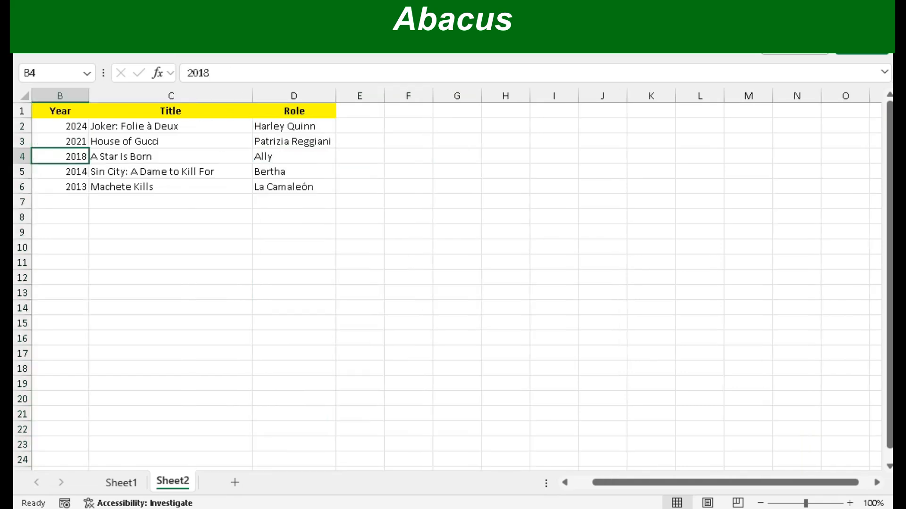
{"action": "key", "text": "Left"}
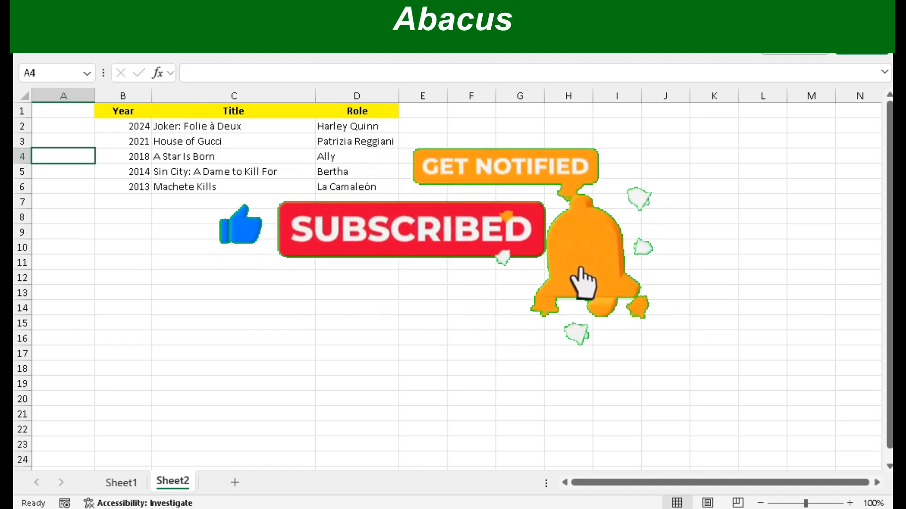
Step: Insert two blank columns between the Title and Role columns
{"action": "key", "text": "Right"}
{"action": "key", "text": "Right"}
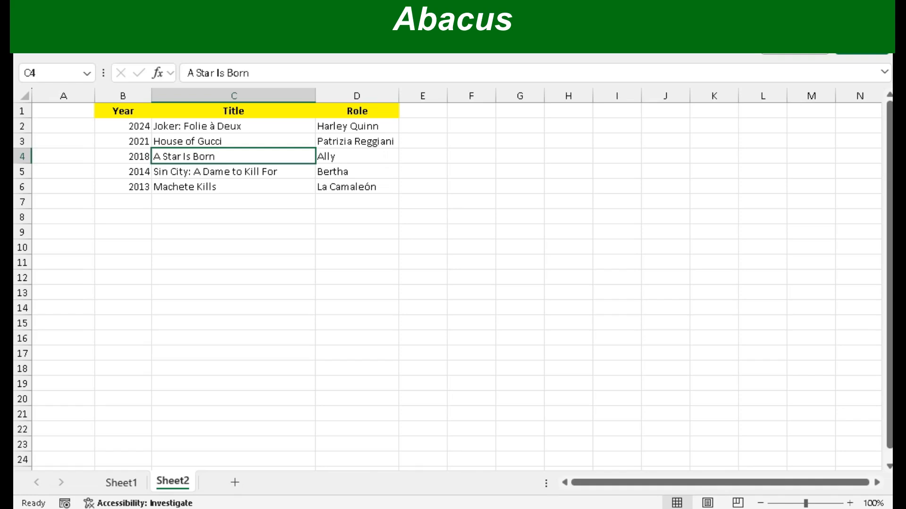
{"action": "left_click", "coordinate": [357, 156]}
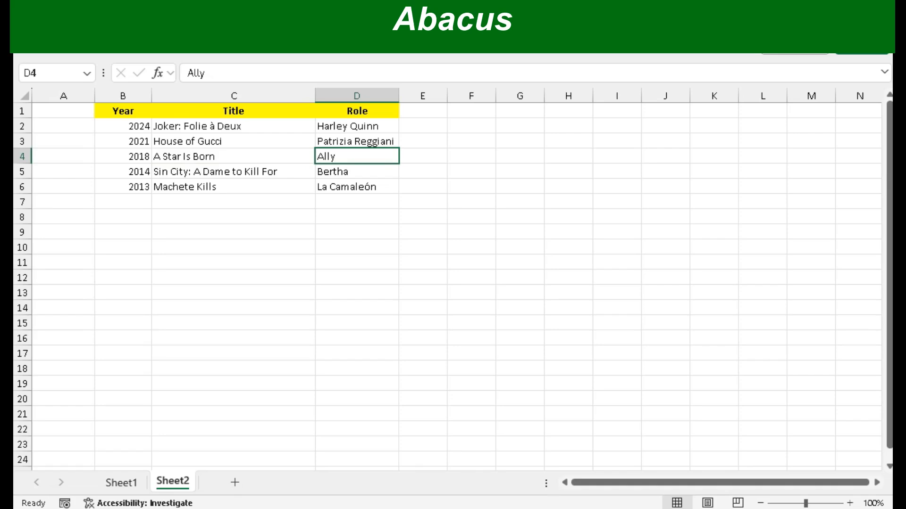
{"action": "key", "text": "ctrl+space"}
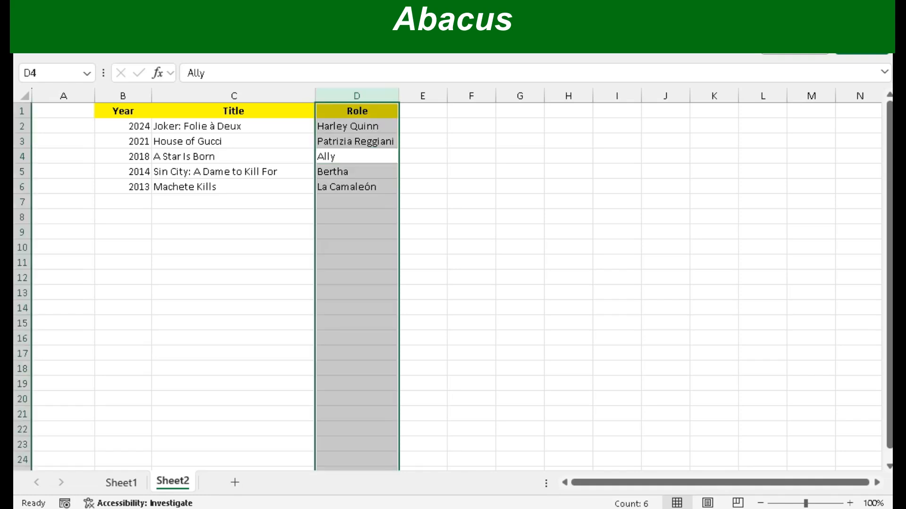
{"action": "key", "text": "ctrl+shift+plus"}
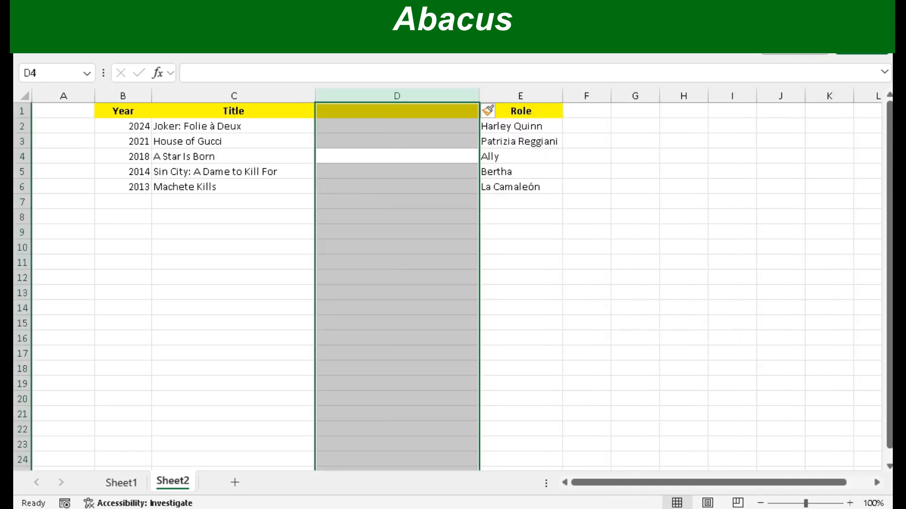
{"action": "key", "text": "ctrl+shift+plus"}
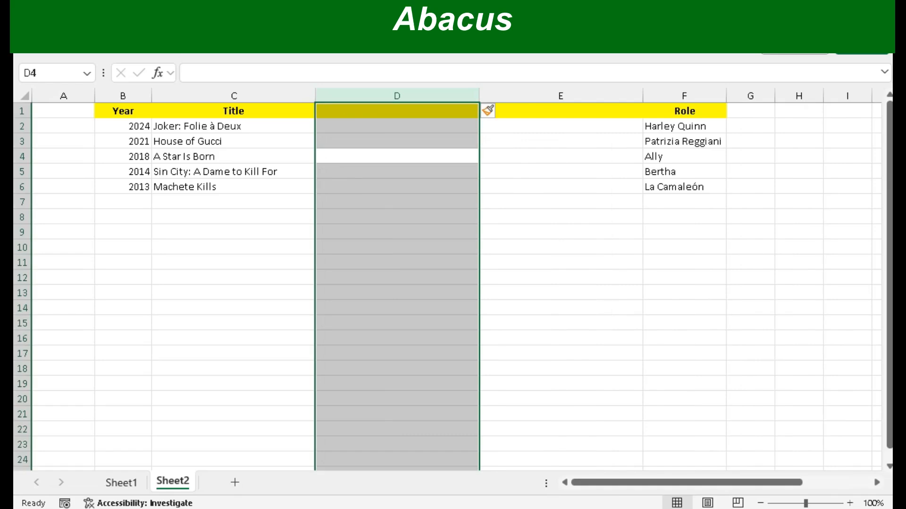
Step: Enter the headers Director in D1 and Producer in E1, and autofit the width of both columns
{"action": "key", "text": "Up"}
{"action": "key", "text": "Up"}
{"action": "key", "text": "Up"}
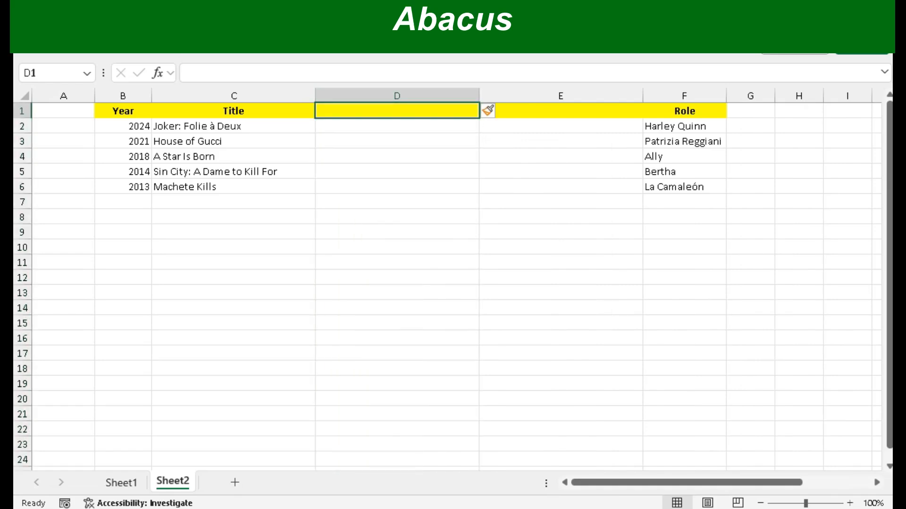
{"action": "type", "text": "Director"}
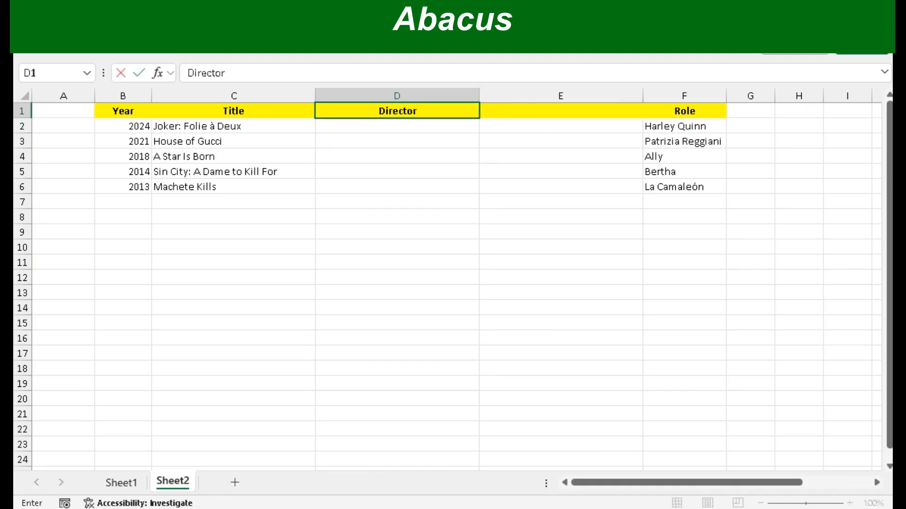
{"action": "key", "text": "Tab"}
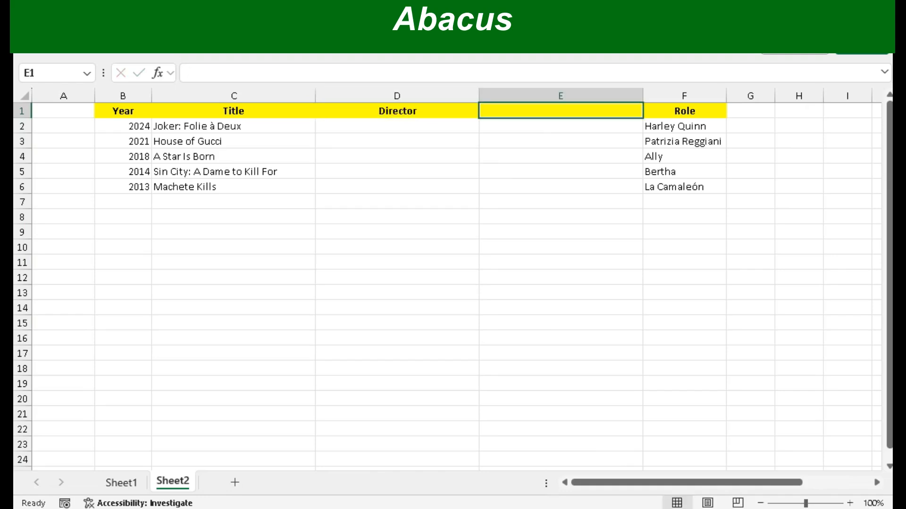
{"action": "type", "text": "Producer"}
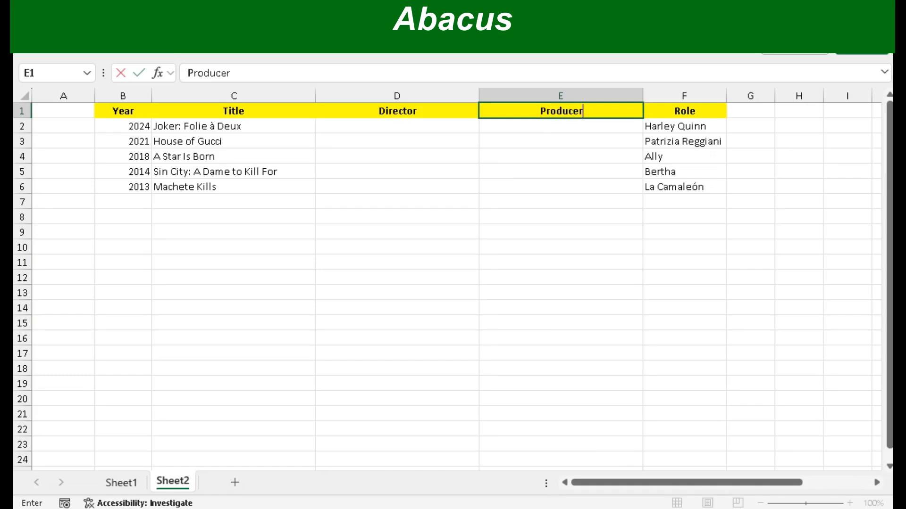
{"action": "key", "text": "Return"}
{"action": "double_click", "coordinate": [479, 95]}
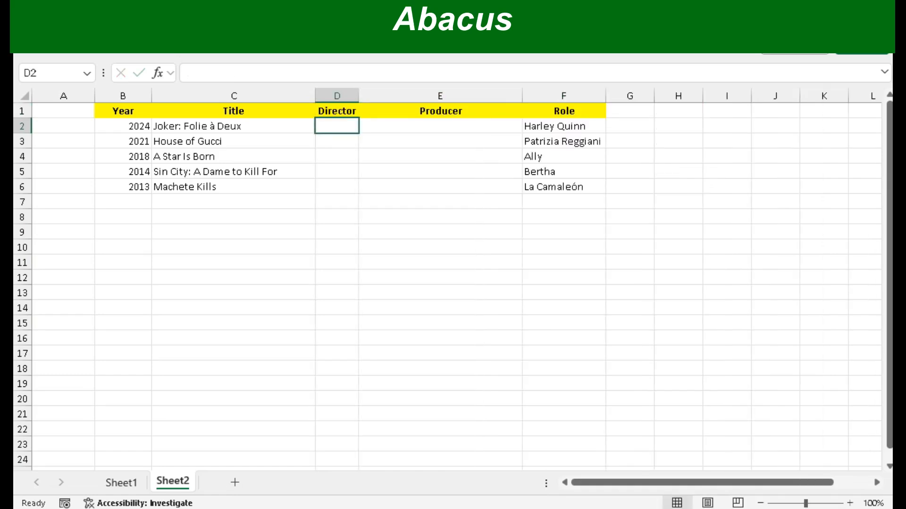
{"action": "double_click", "coordinate": [522, 96]}
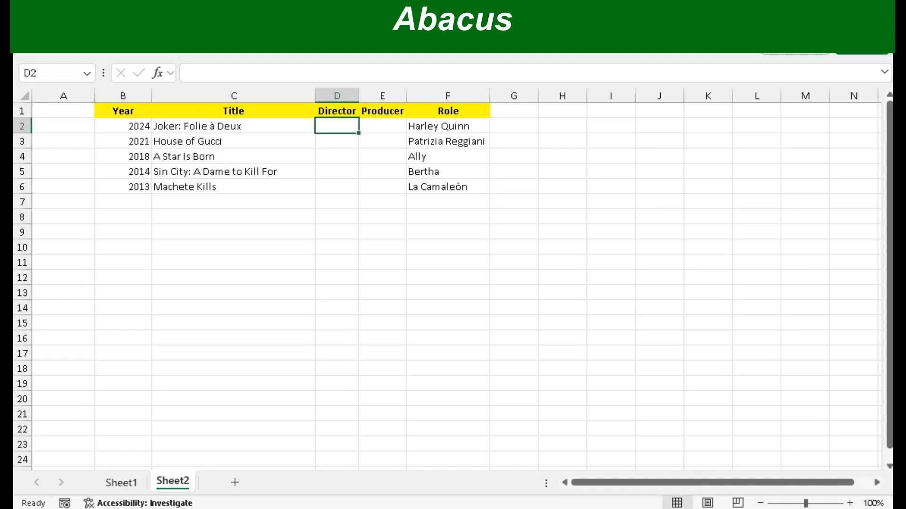
Step: Enter Todd Phillips in D2 and Ridley Scott in D3 as directors, and autofit the Director column
{"action": "type", "text": "Todd Ph"}
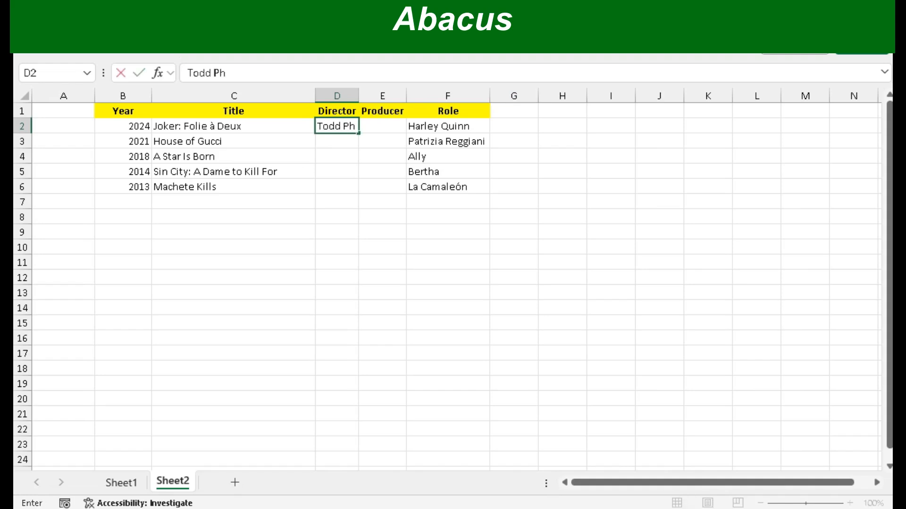
{"action": "type", "text": "illips"}
{"action": "key", "text": "Return"}
{"action": "type", "text": "Rid"}
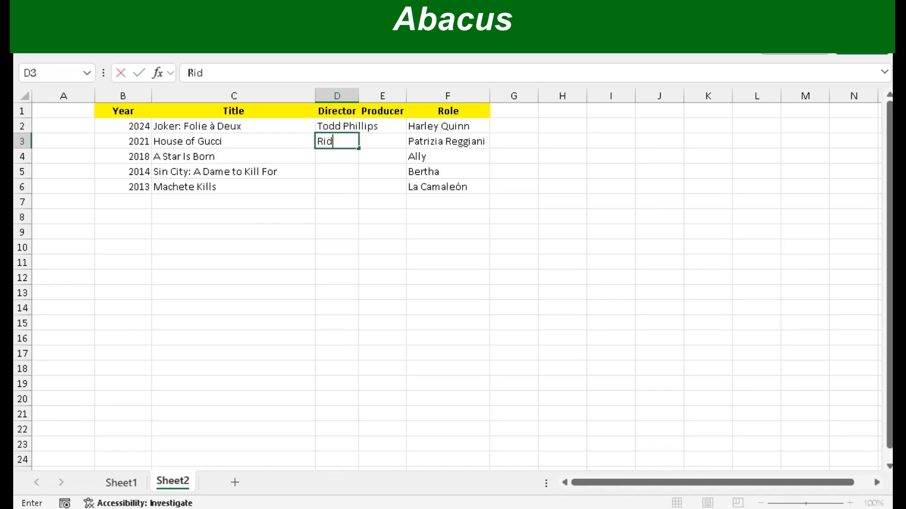
{"action": "type", "text": "ley Scott"}
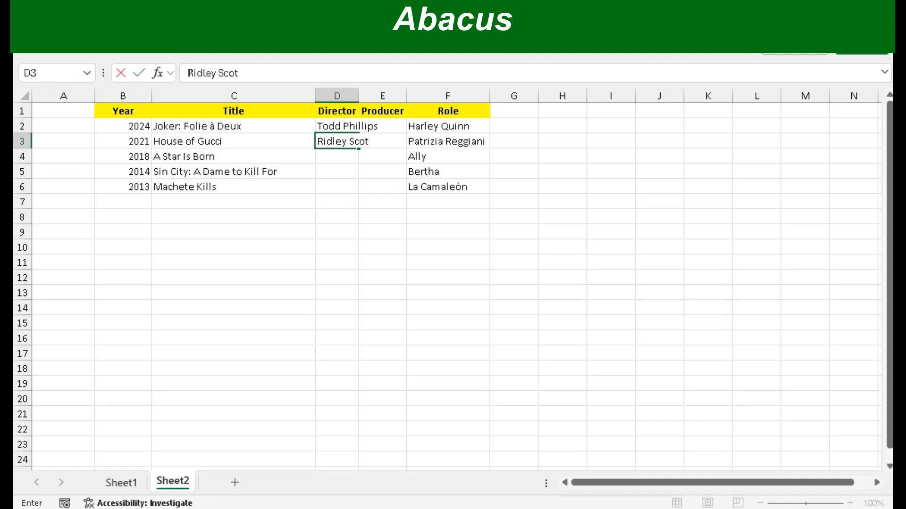
{"action": "key", "text": "Return"}
{"action": "double_click", "coordinate": [359, 96]}
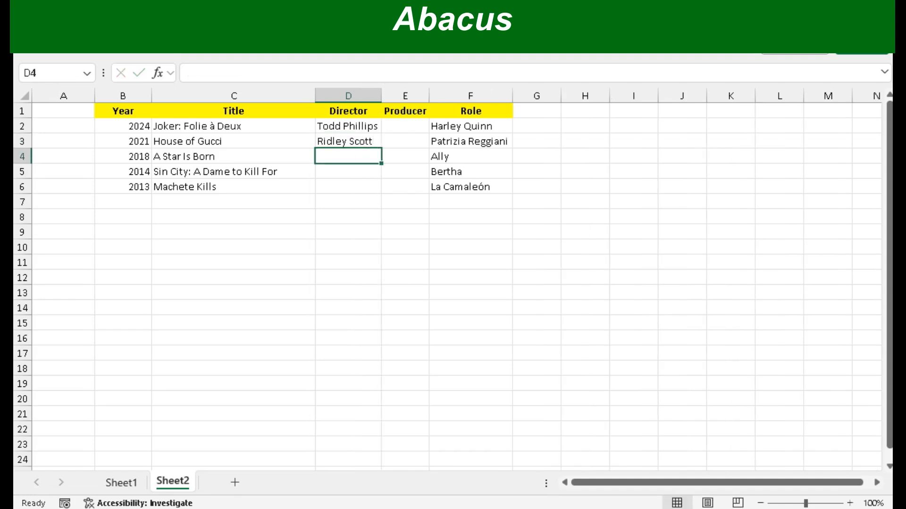
Step: Enter Joseph Garner in E2 and Mark Huffam in E3 as producers, and autofit the Producer column
{"action": "left_click", "coordinate": [405, 126]}
{"action": "type", "text": "Josep"}
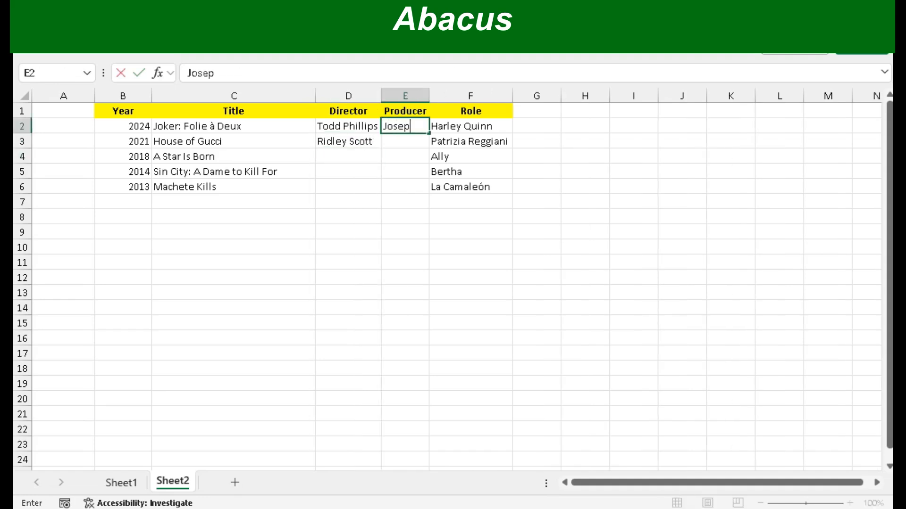
{"action": "type", "text": "h Garner"}
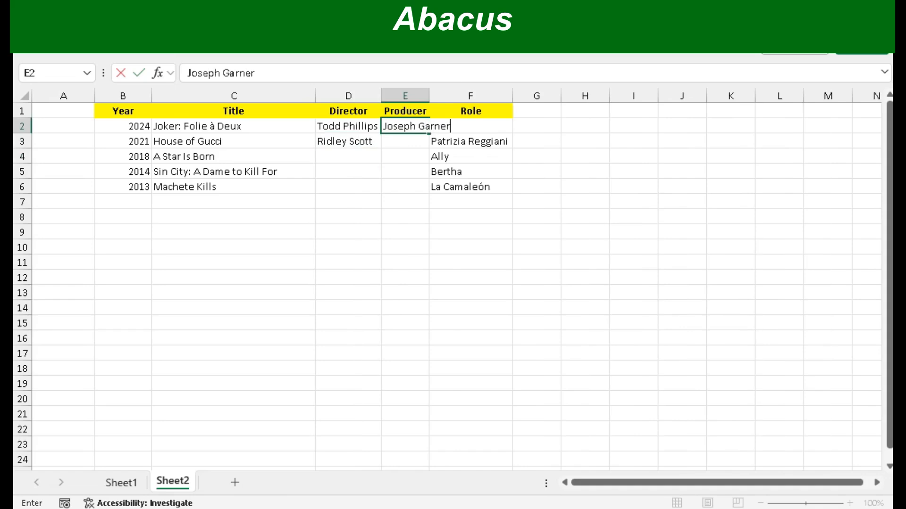
{"action": "key", "text": "Return"}
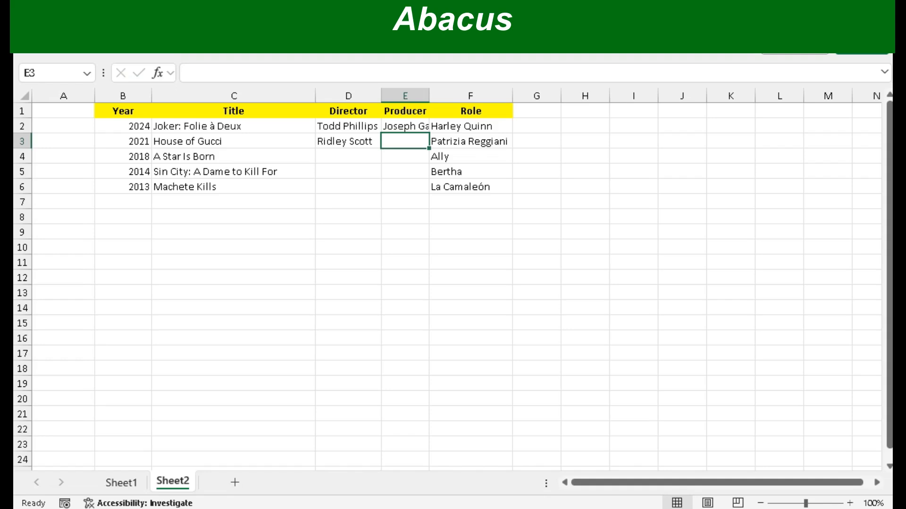
{"action": "double_click", "coordinate": [429, 96]}
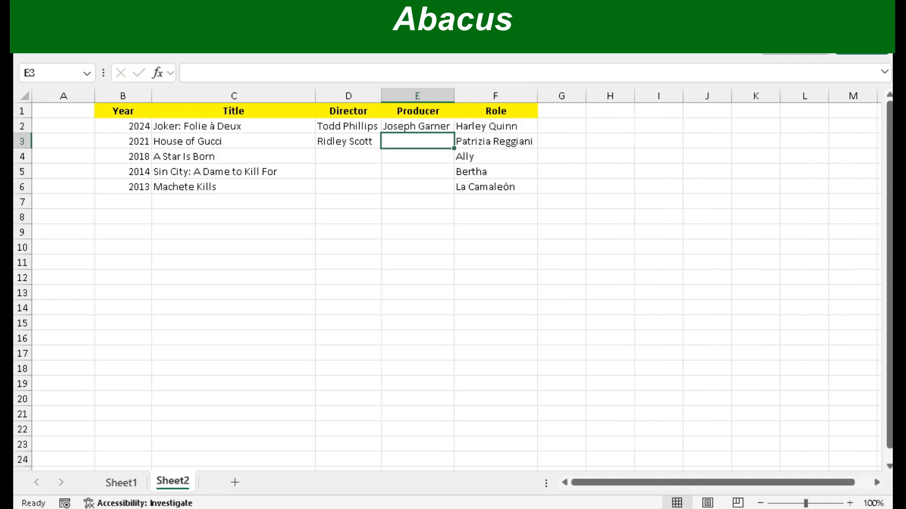
{"action": "type", "text": "Mark Huffam"}
{"action": "key", "text": "Return"}
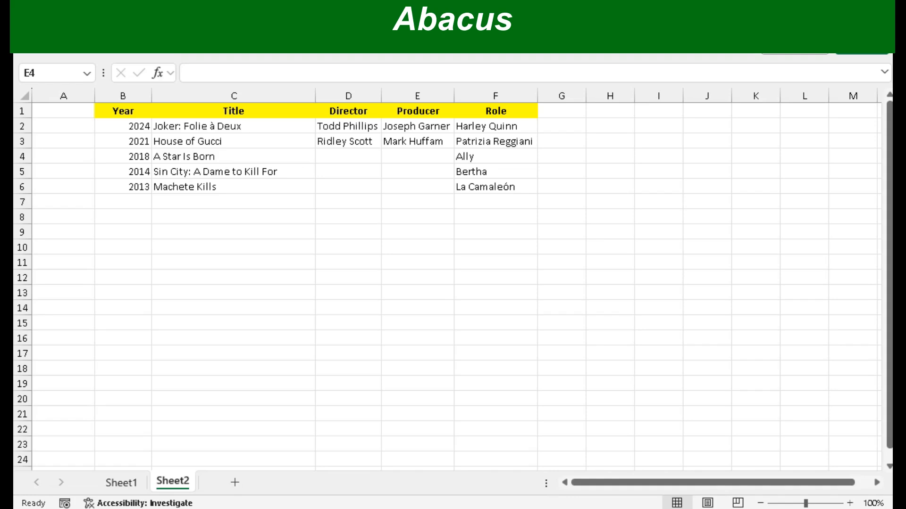
Step: Cut the entire Director and Producer columns and insert them before the Title column
{"action": "key", "text": "ctrl+space"}
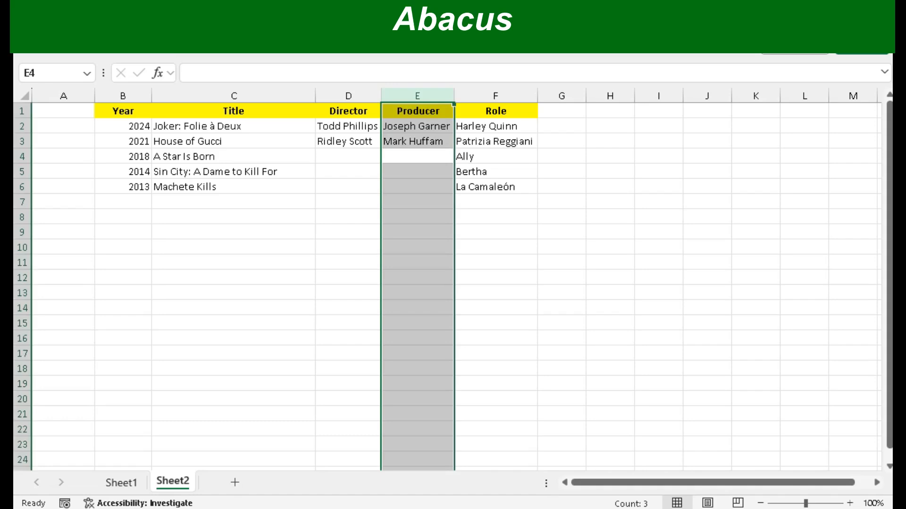
{"action": "key", "text": "shift+Left"}
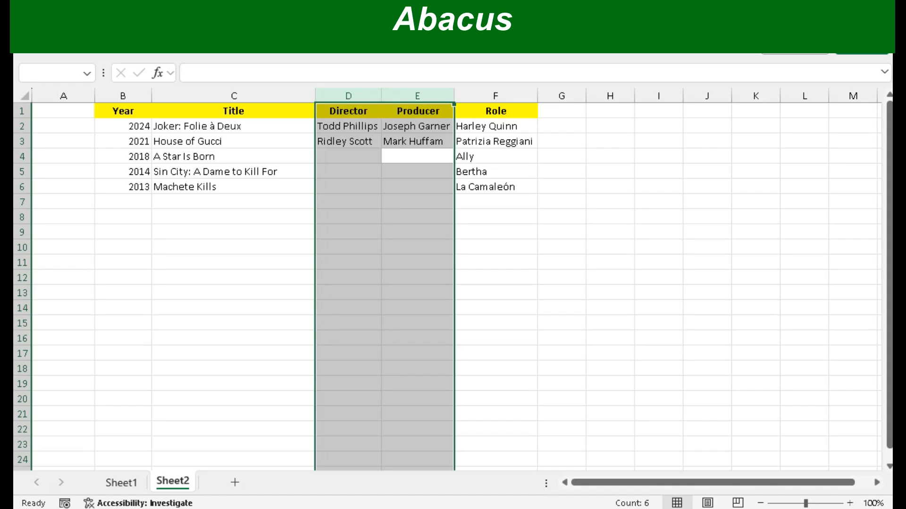
{"action": "key", "text": "ctrl+x"}
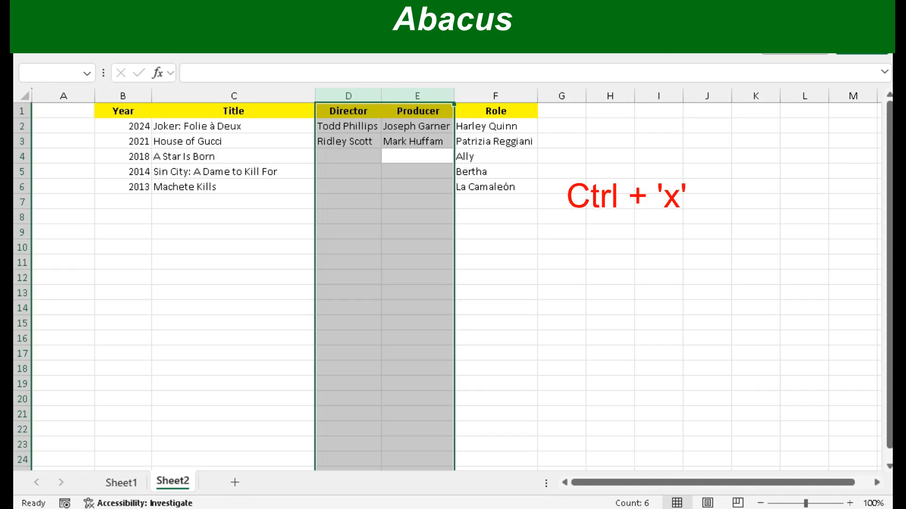
{"action": "key", "text": "ctrl+x"}
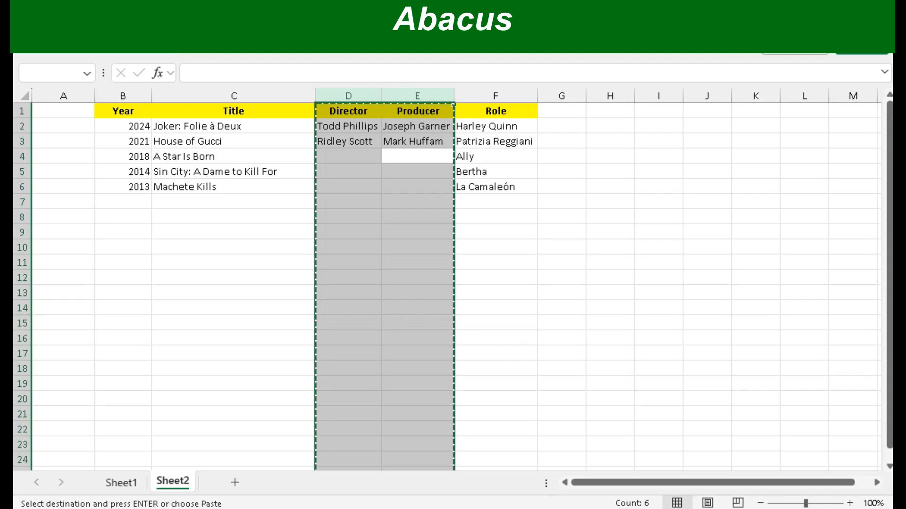
{"action": "key", "text": "Left"}
{"action": "key", "text": "Left"}
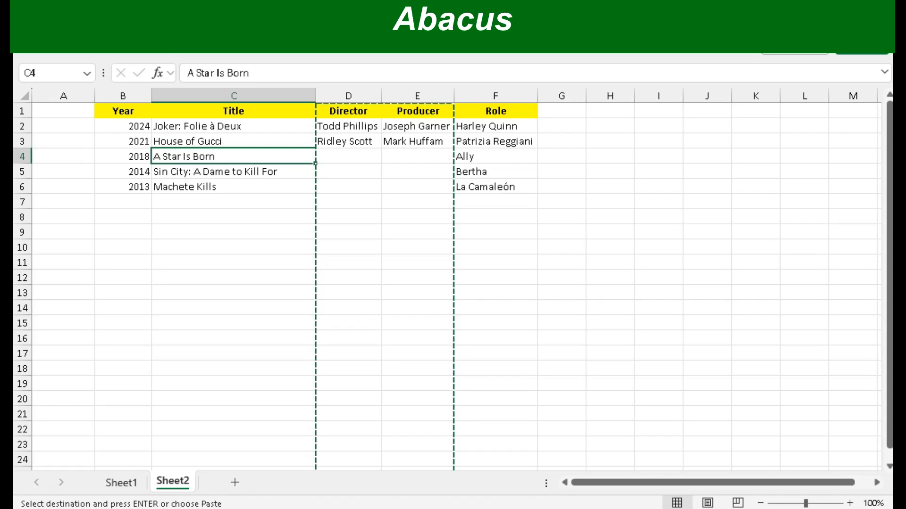
{"action": "key", "text": "ctrl+space"}
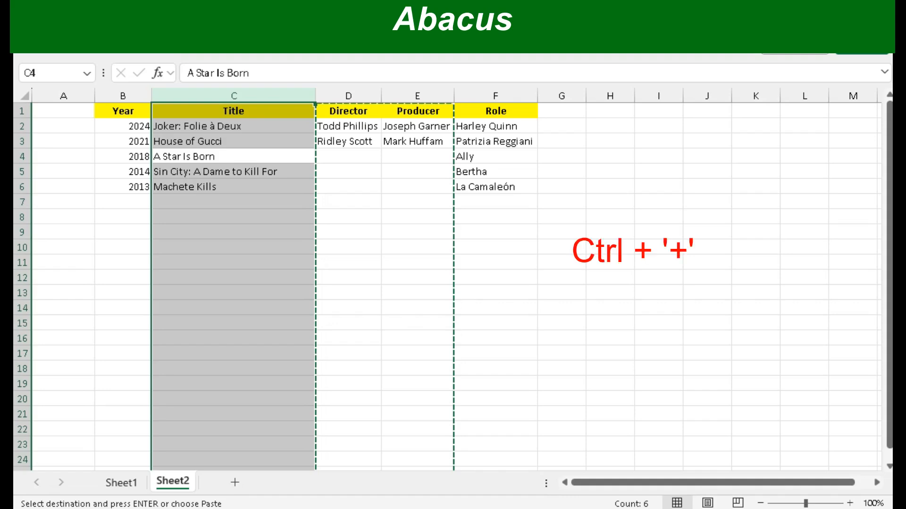
{"action": "key", "text": "ctrl+plus"}
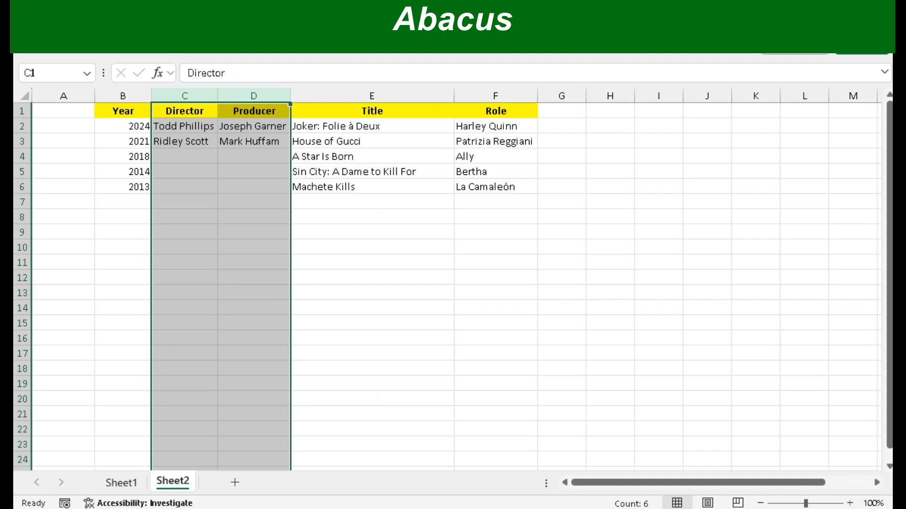
{"action": "scroll", "coordinate": [453, 283], "scroll_direction": "down", "scroll_amount": 20}
{"action": "scroll", "coordinate": [453, 283], "scroll_direction": "down", "scroll_amount": 20}
{"action": "scroll", "coordinate": [453, 283], "scroll_direction": "down", "scroll_amount": 20}
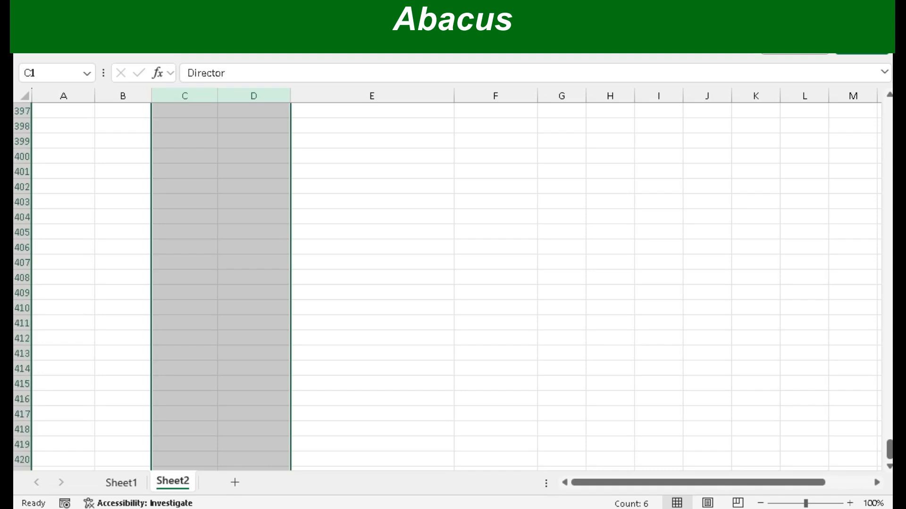
{"action": "scroll", "coordinate": [453, 283], "scroll_direction": "up", "scroll_amount": 20}
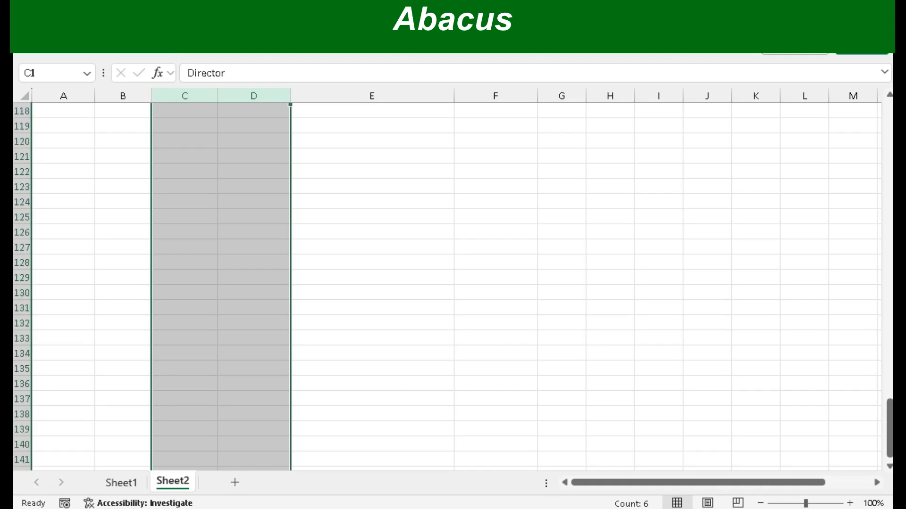
{"action": "scroll", "coordinate": [453, 283], "scroll_direction": "up", "scroll_amount": 12}
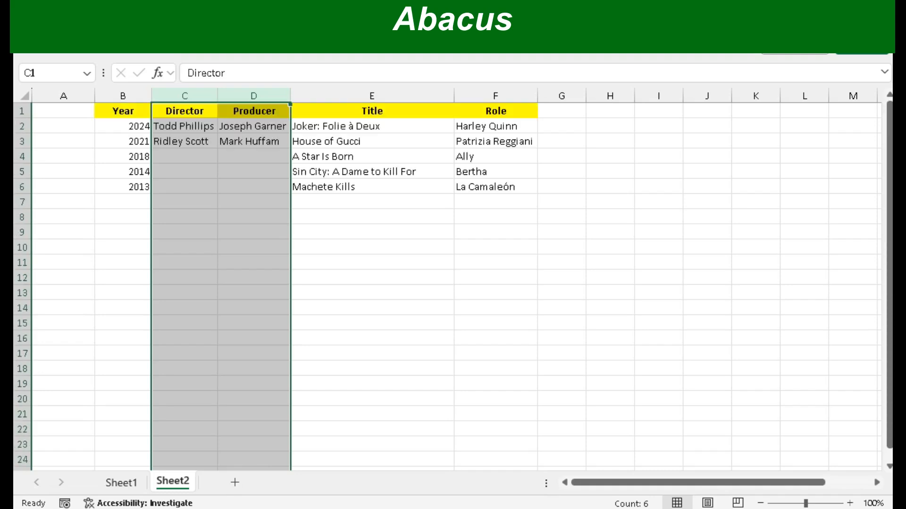
{"action": "left_click", "coordinate": [185, 142]}
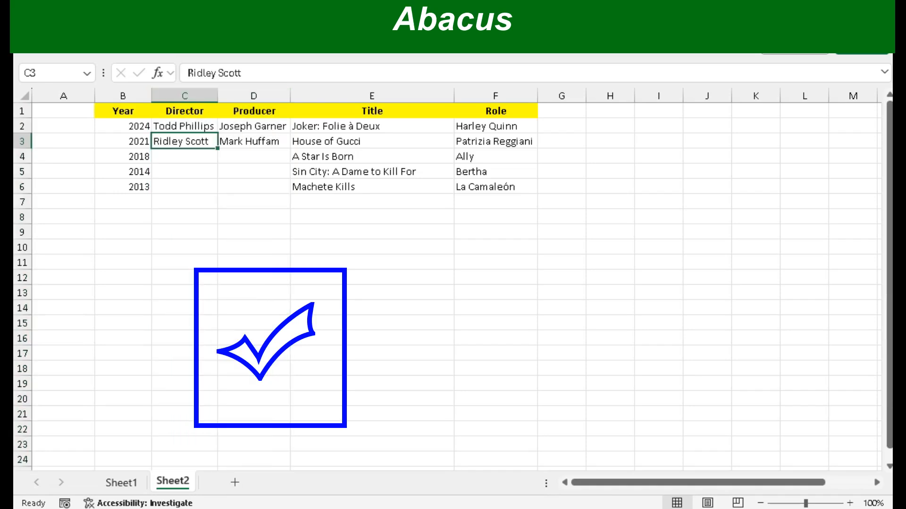